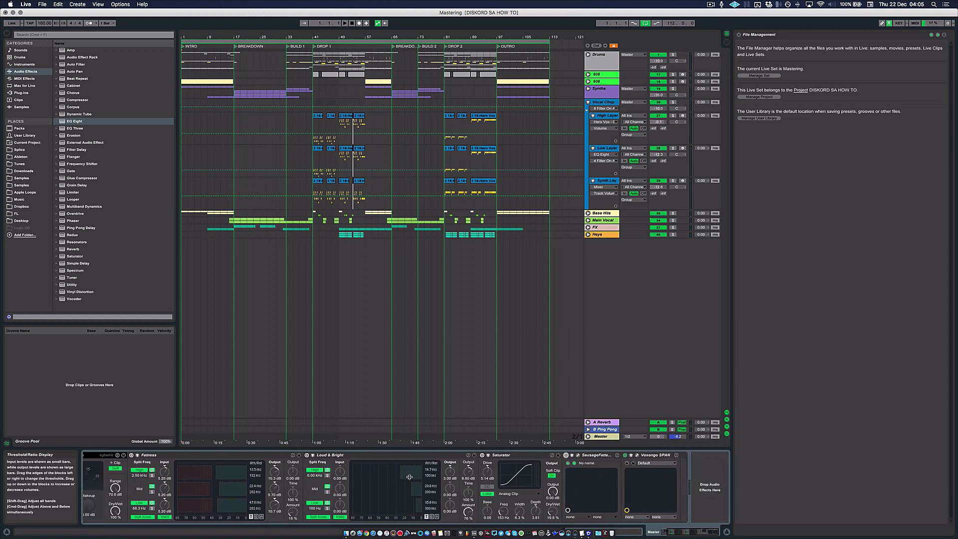
# Step: Look through the master track's effect chain, from the Mastering - catch peaks compressor to the Voxengo SPAN analyzer
pyautogui.hscroll(3, 291, 483)
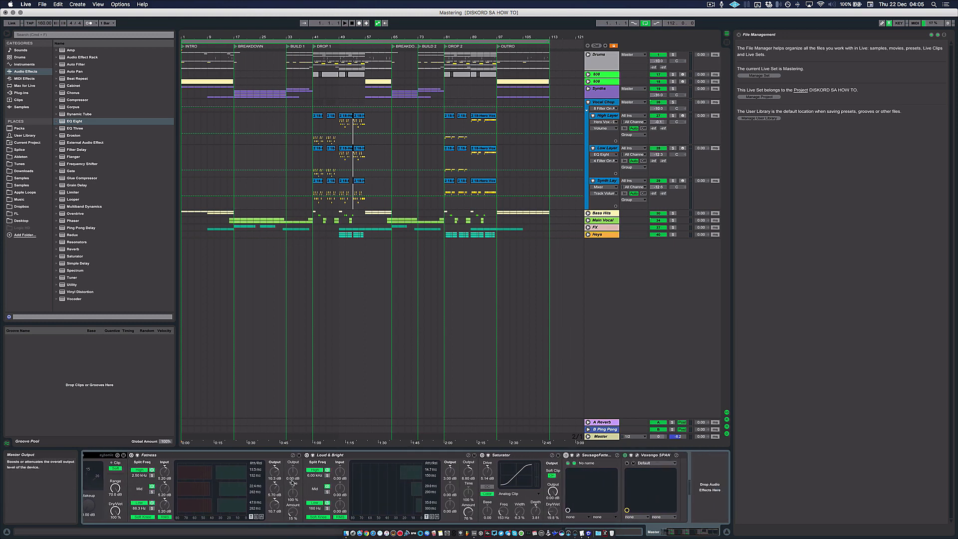
pyautogui.hscroll(-3, 306, 485)
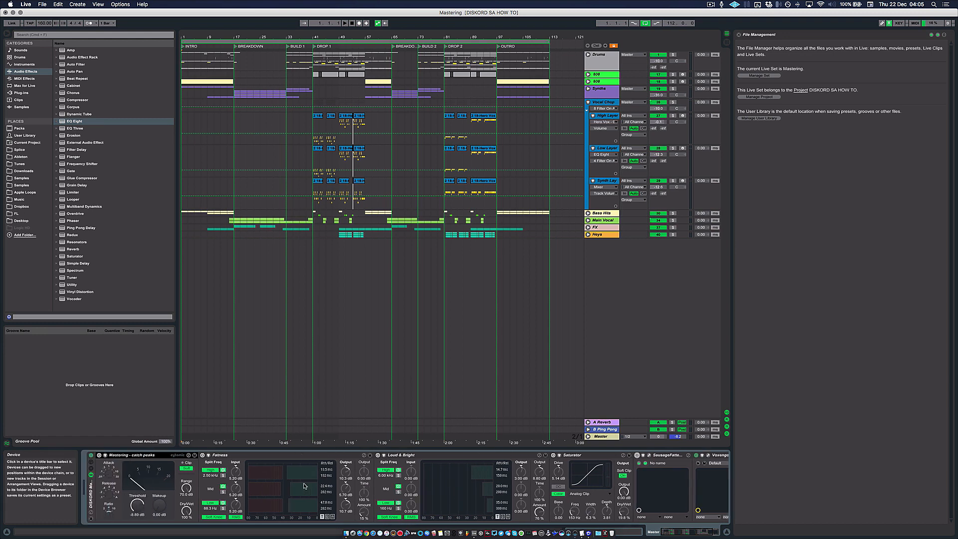
pyautogui.hscroll(3, 304, 485)
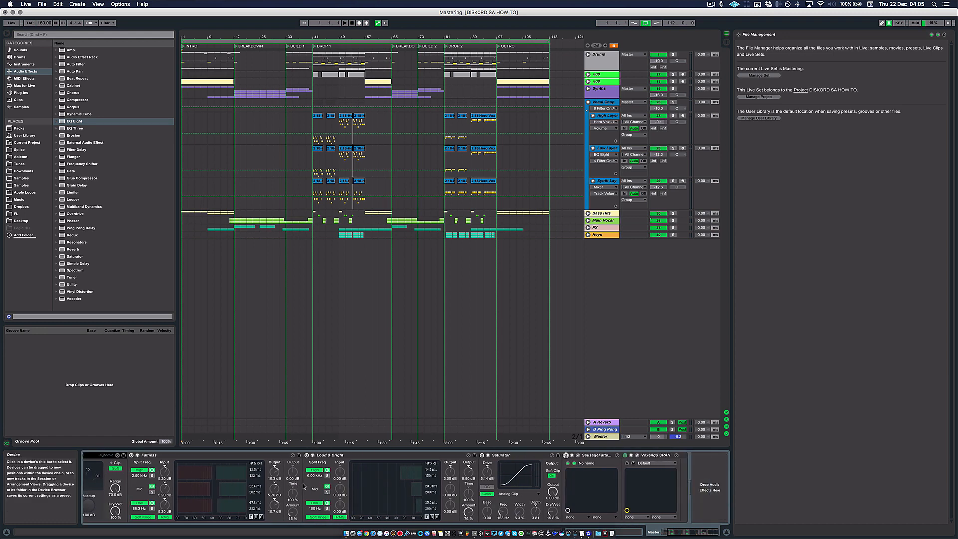
pyautogui.hscroll(-3, 303, 484)
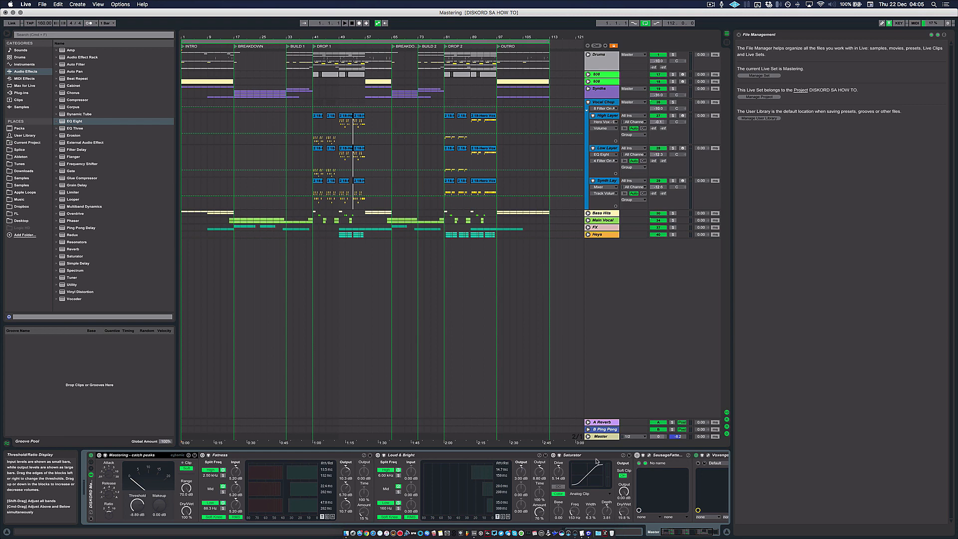
pyautogui.hscroll(3, 596, 462)
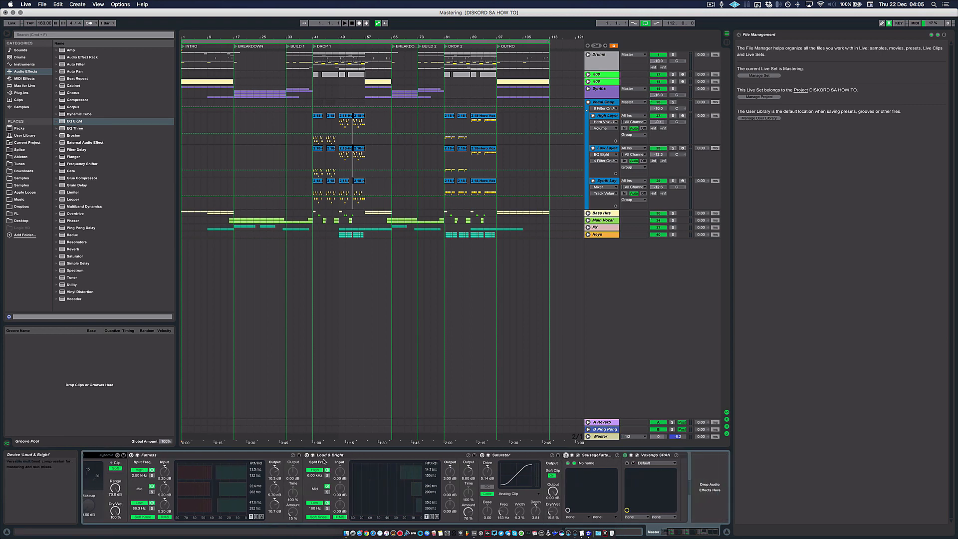
pyautogui.hscroll(-3, 323, 461)
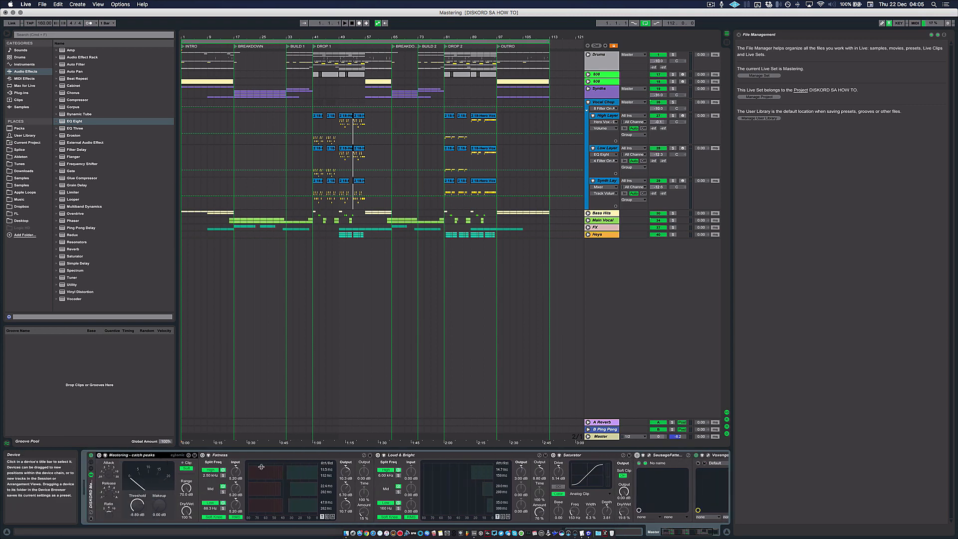
pyautogui.hscroll(1, 559, 471)
pyautogui.hscroll(3, 560, 472)
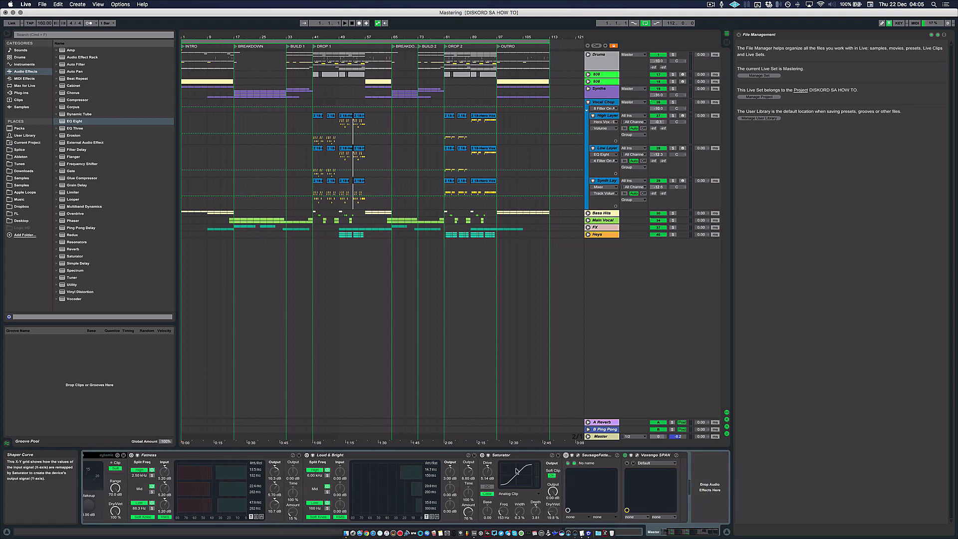
pyautogui.hscroll(-3, 516, 470)
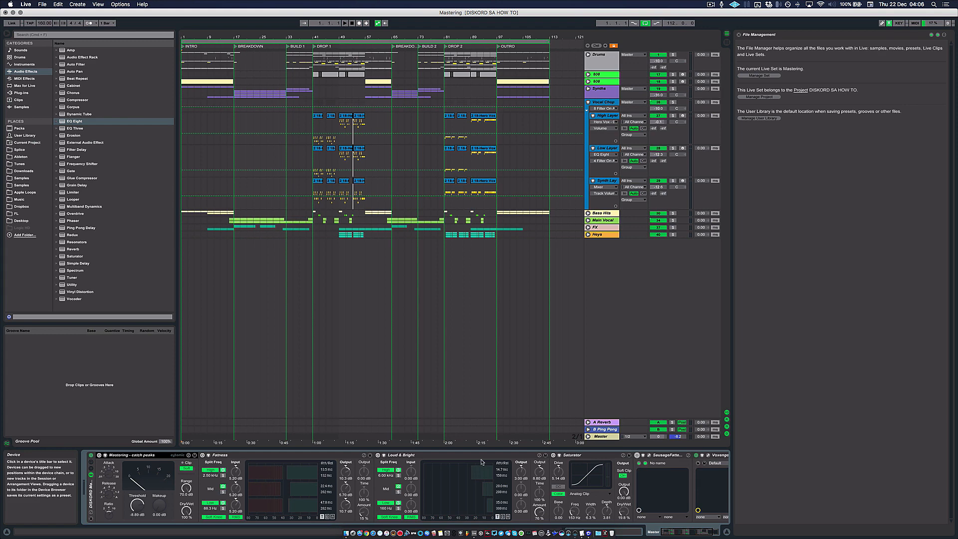
pyautogui.hscroll(3, 492, 463)
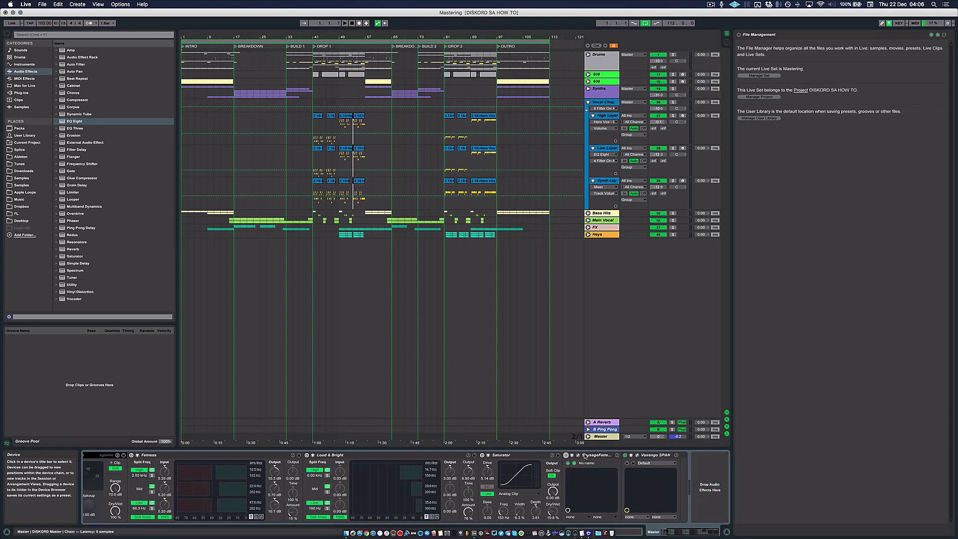
# Step: Show the Sausage Fattener plug-in's interface to view its Fatness and Color controls, and close it again
pyautogui.click(578, 455)
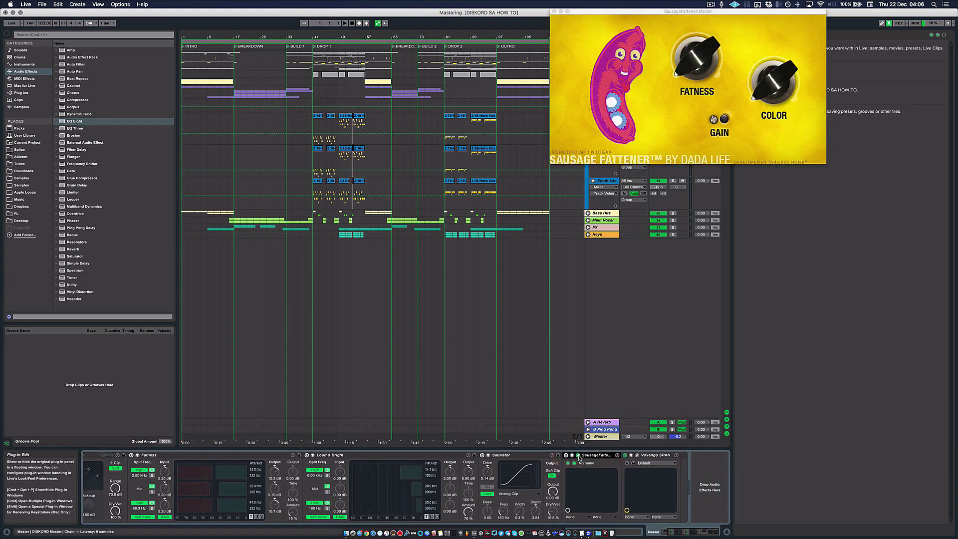
pyautogui.click(578, 456)
pyautogui.click(579, 456)
pyautogui.click(578, 456)
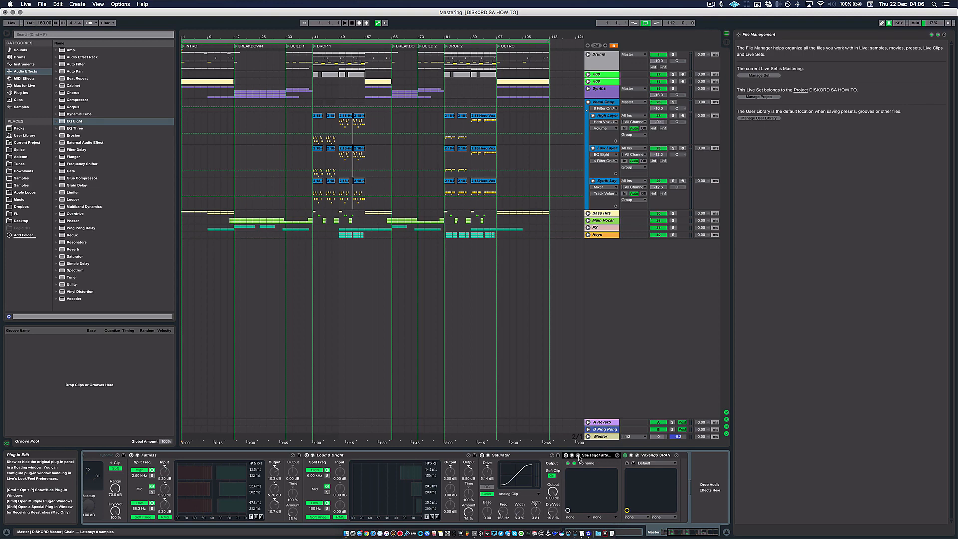
pyautogui.click(578, 455)
pyautogui.click(578, 455)
# Step: Select the Mastering - catch peaks compressor at the start of the master chain and activate it
pyautogui.hscroll(-5, 463, 458)
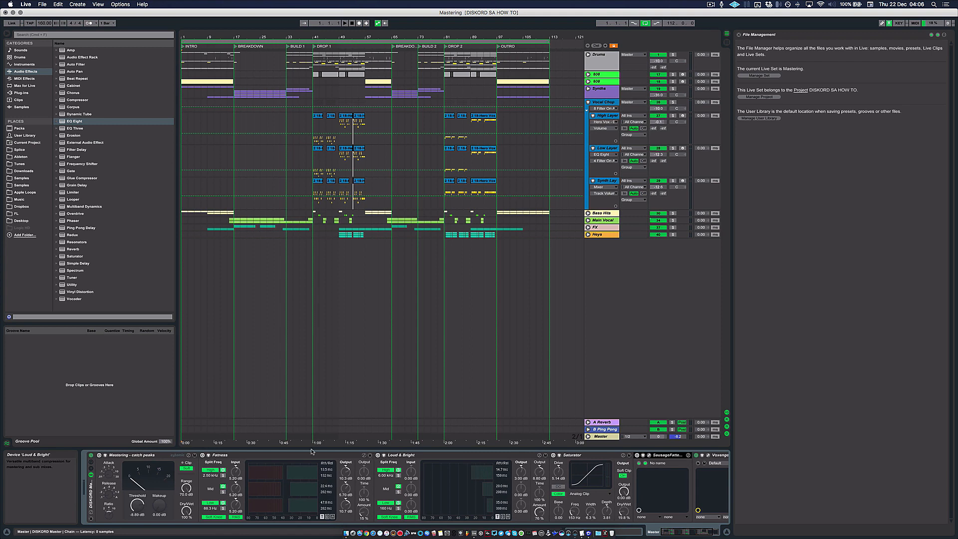
pyautogui.click(127, 451)
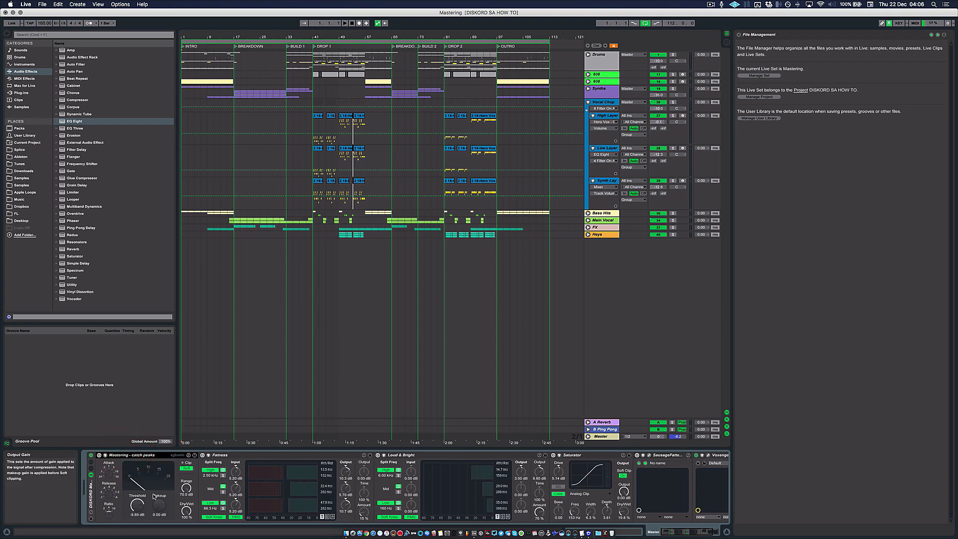
pyautogui.click(125, 455)
pyautogui.click(136, 454)
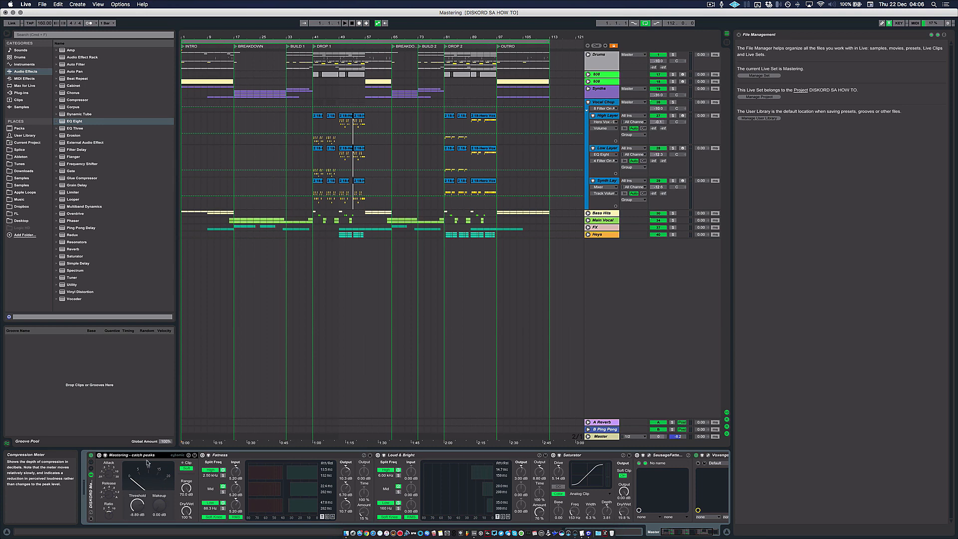
pyautogui.click(138, 455)
pyautogui.click(98, 455)
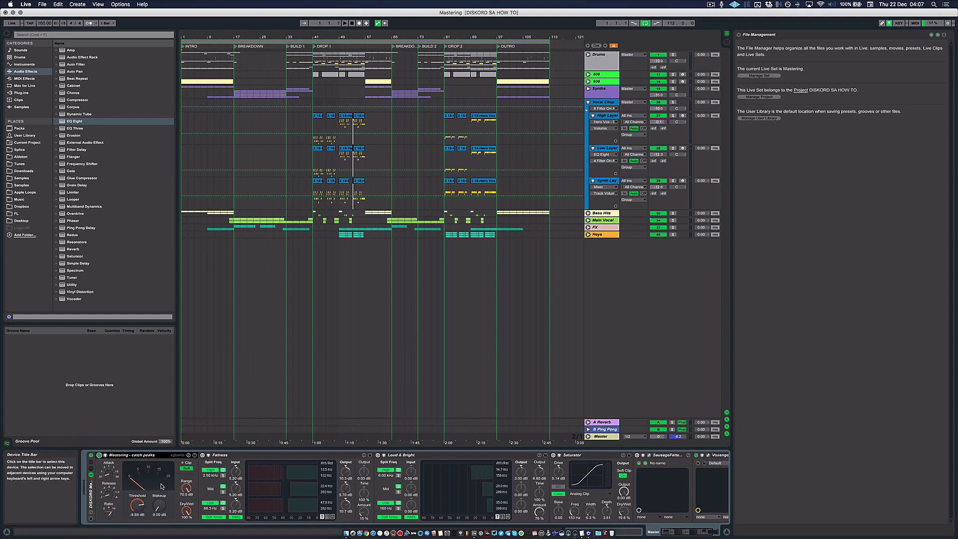
# Step: Play the track from the DROP 1 locator and set the catch peaks compressor's Threshold to -12.7 dB
pyautogui.press('space')
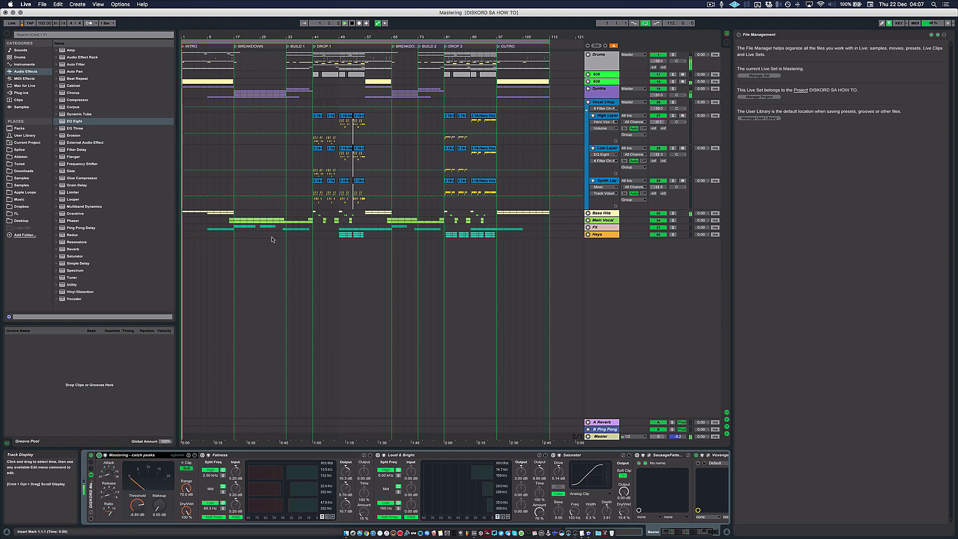
pyautogui.click(313, 45)
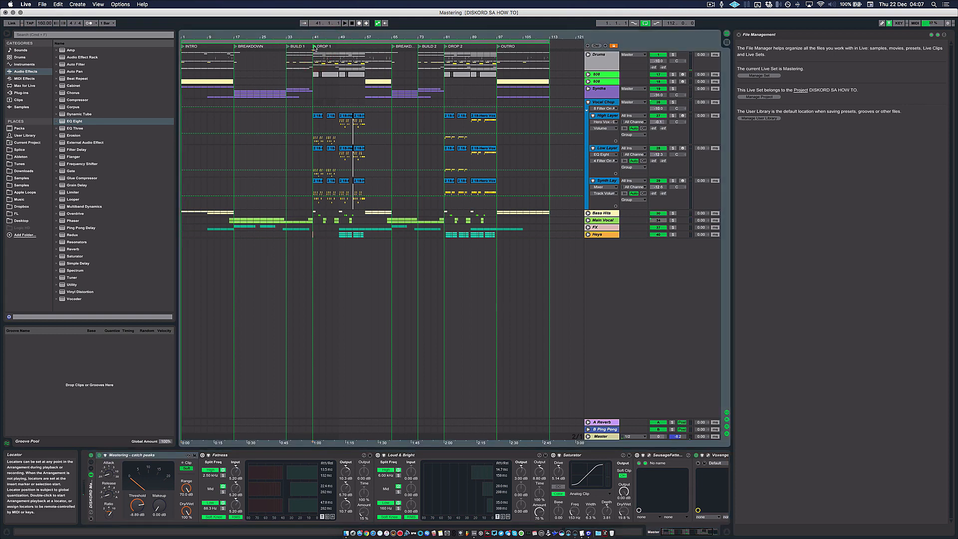
pyautogui.click(313, 45)
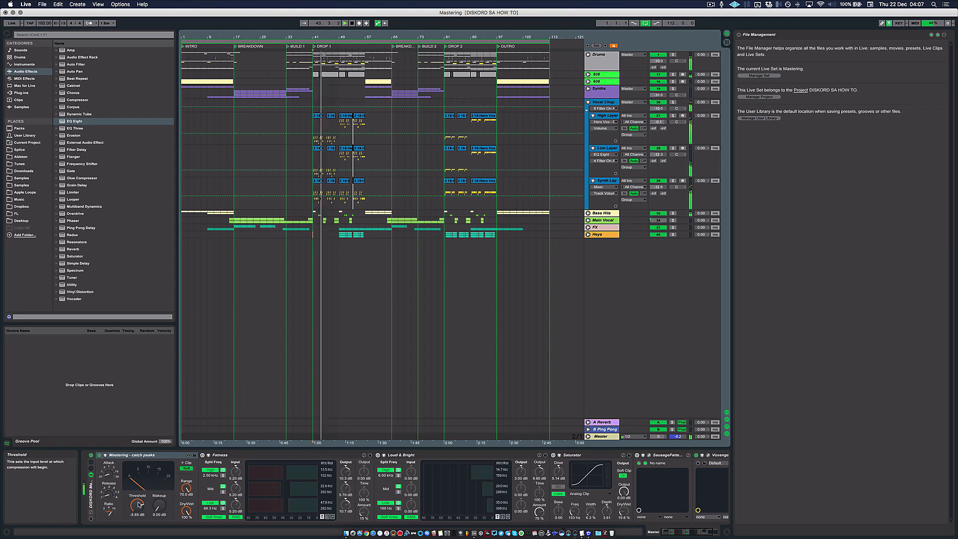
pyautogui.moveTo(138, 505); pyautogui.dragTo(140, 514)
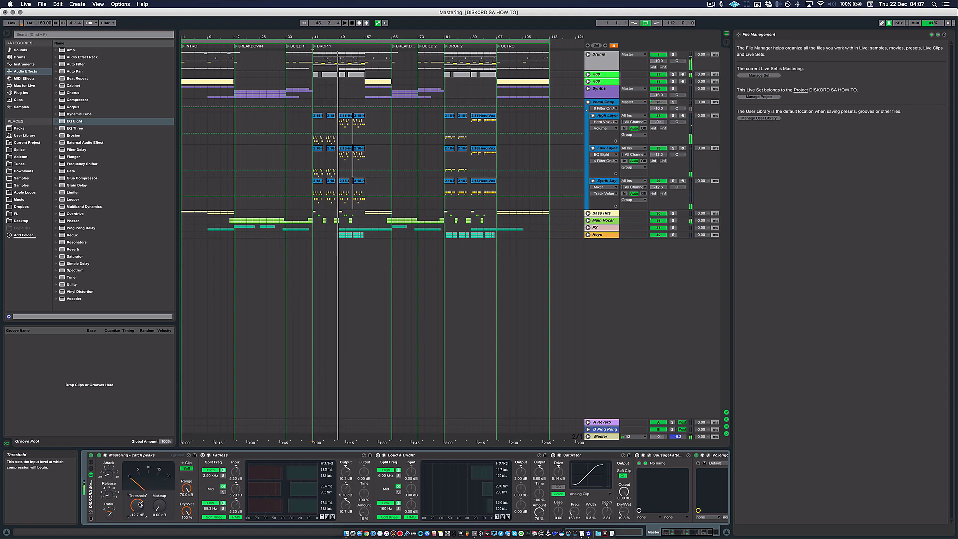
# Step: Audition the second half of DROP 1 from the High Layer vocal clip with the master compressor's meter in view
pyautogui.click(346, 118)
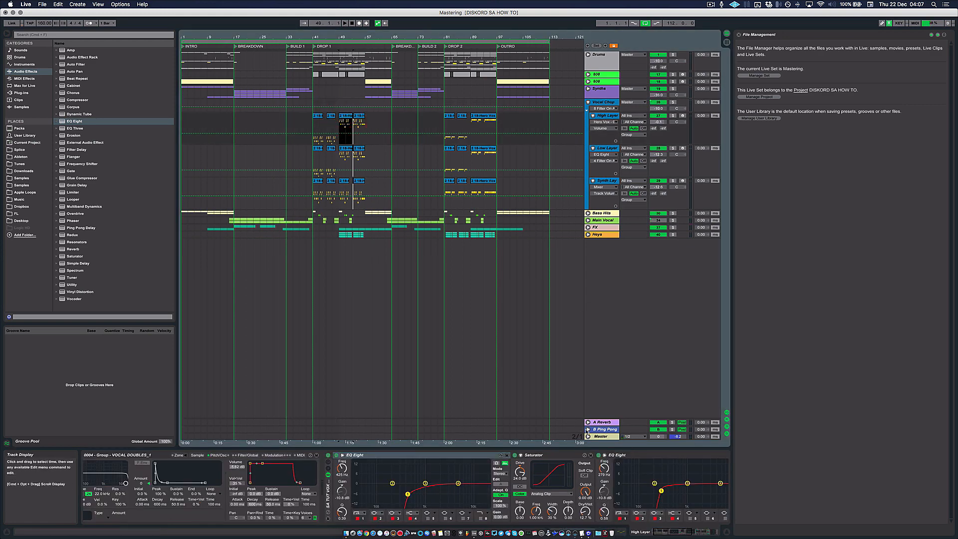
pyautogui.click(600, 436)
pyautogui.press('space')
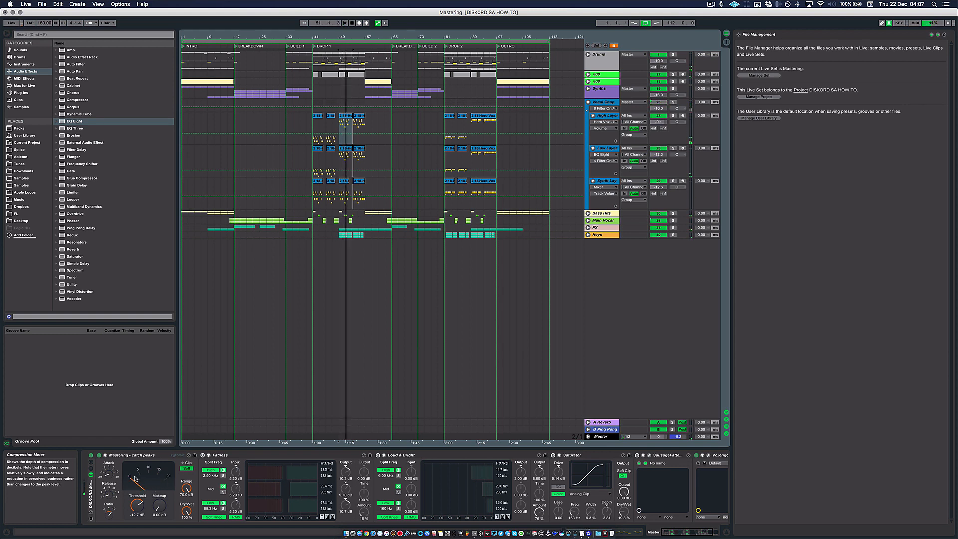
pyautogui.press('space')
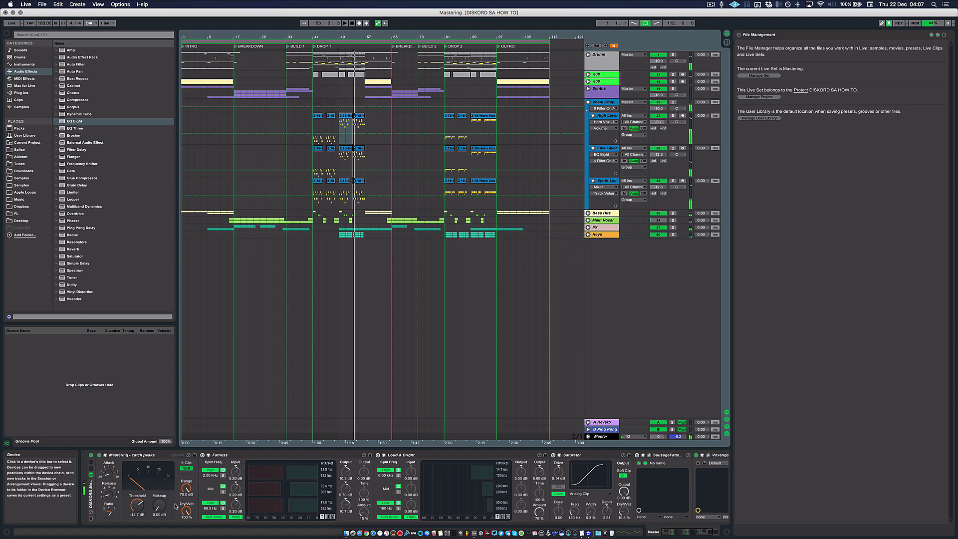
pyautogui.click(141, 455)
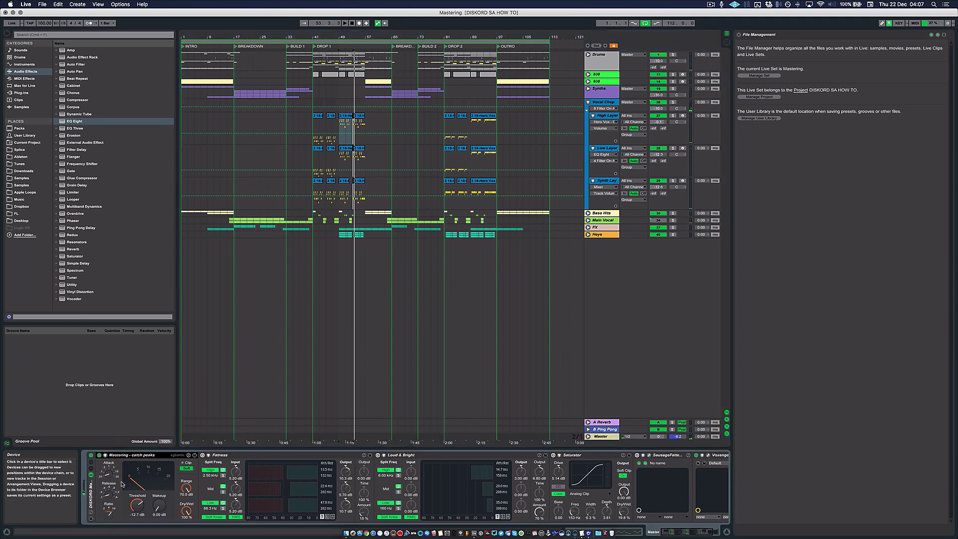
# Step: Activate the Fatness multiband compressor on the master and audition the drop with it switched off and on
pyautogui.click(311, 489)
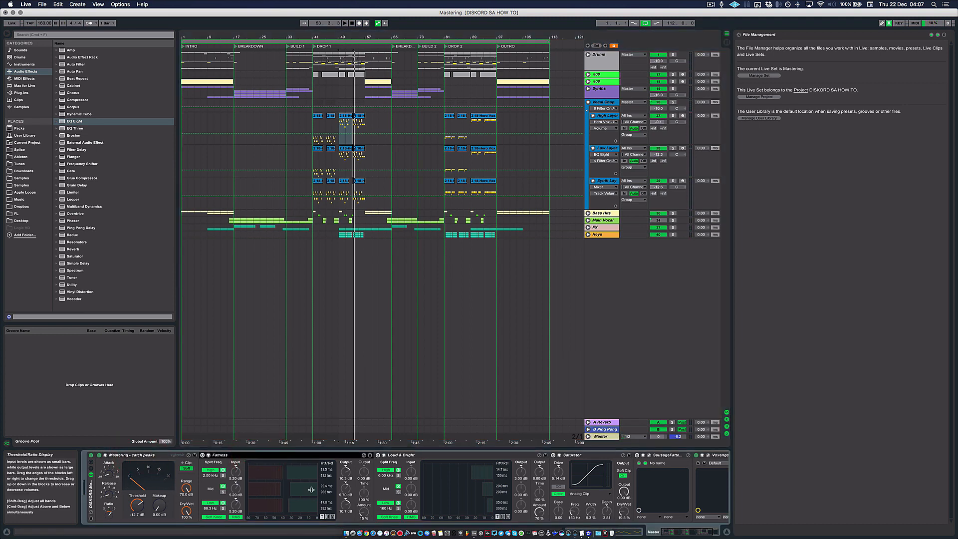
pyautogui.moveTo(359, 506)
pyautogui.mouseDown()
pyautogui.moveTo(359, 524)
pyautogui.moveTo(363, 507)
pyautogui.mouseUp()
pyautogui.moveTo(365, 517); pyautogui.dragTo(365, 515)
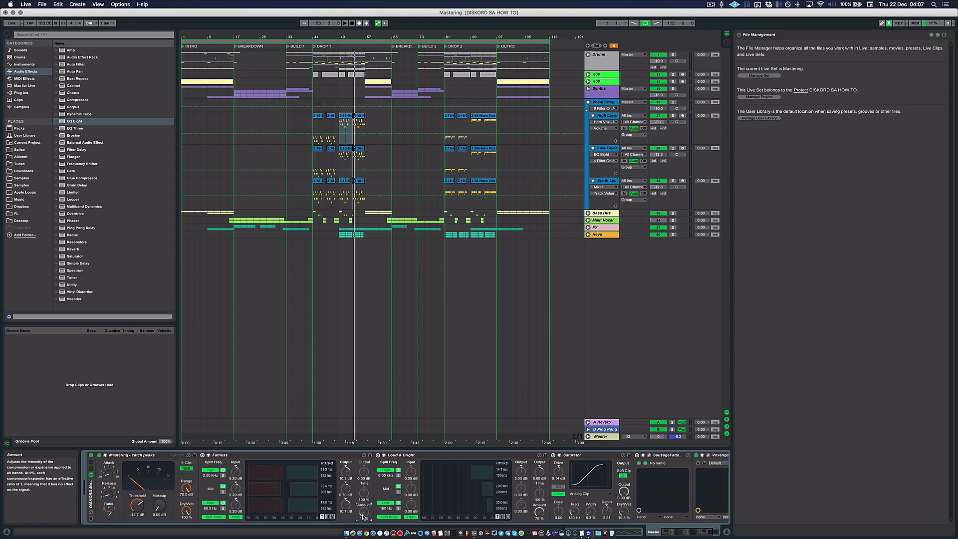
pyautogui.press('space')
pyautogui.click(202, 455)
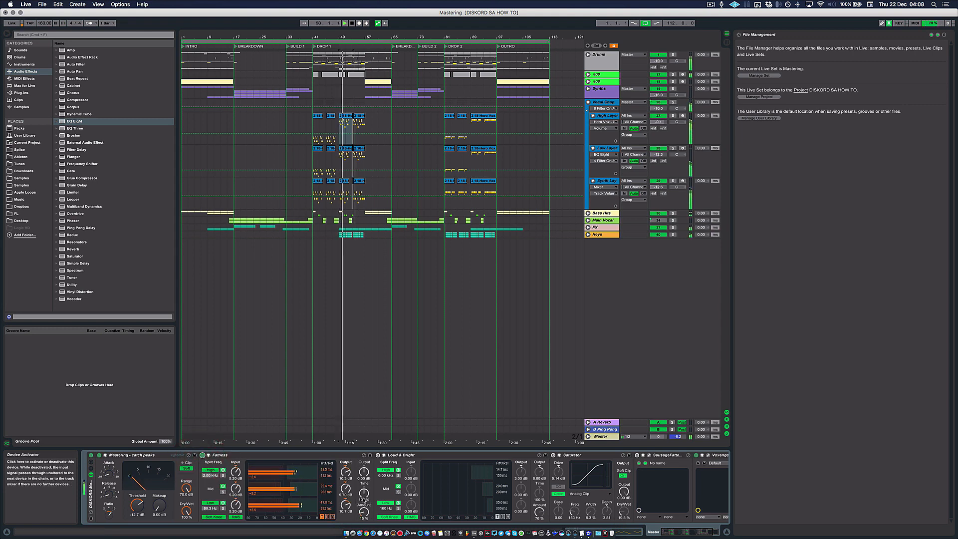
pyautogui.click(202, 455)
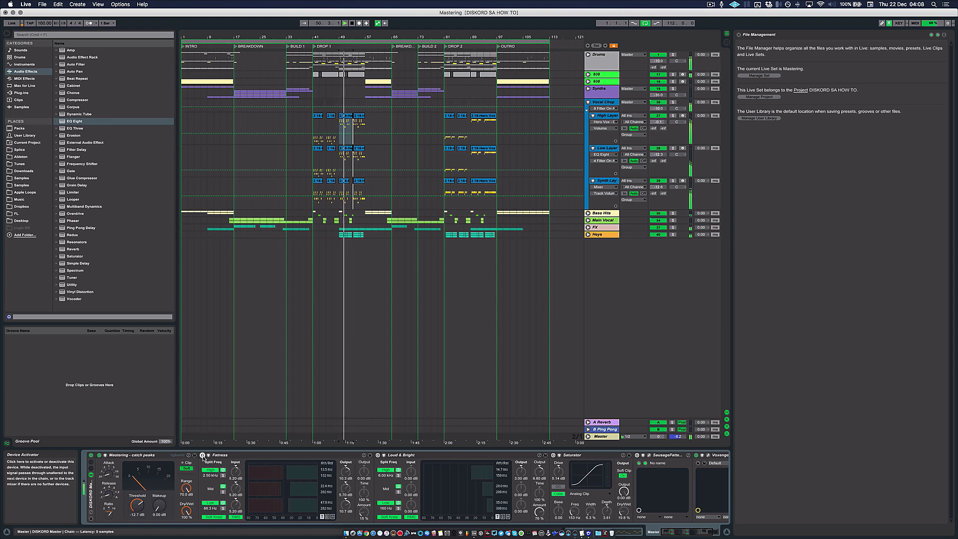
pyautogui.click(202, 455)
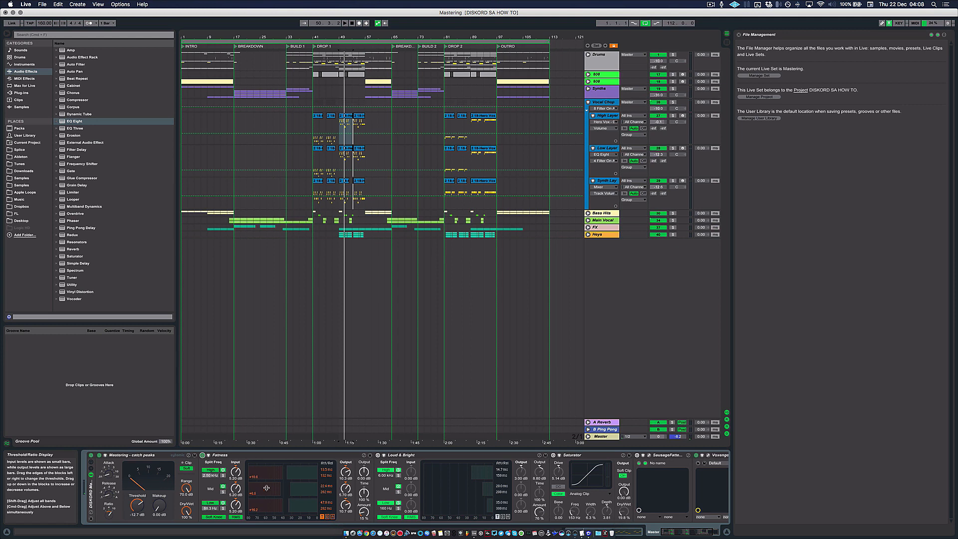
pyautogui.press('space')
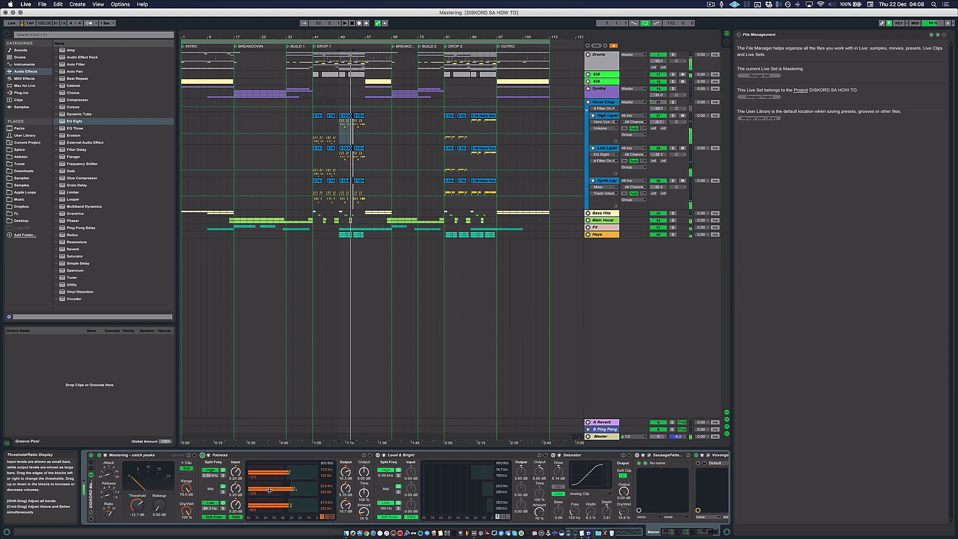
# Step: Set the Loud & Bright multiband compressor's Amount to 50 % and toggle the device on and off
pyautogui.hscroll(5, 449, 482)
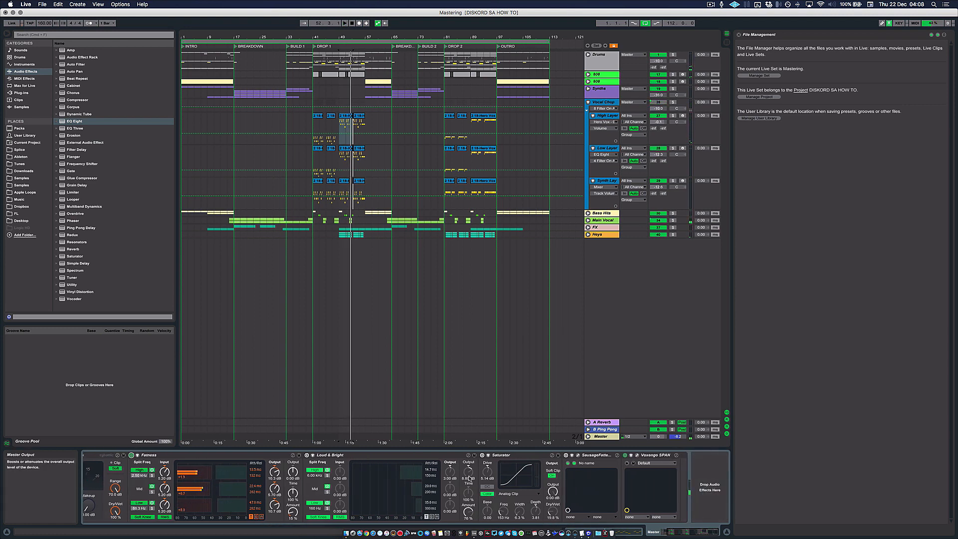
pyautogui.click(355, 458)
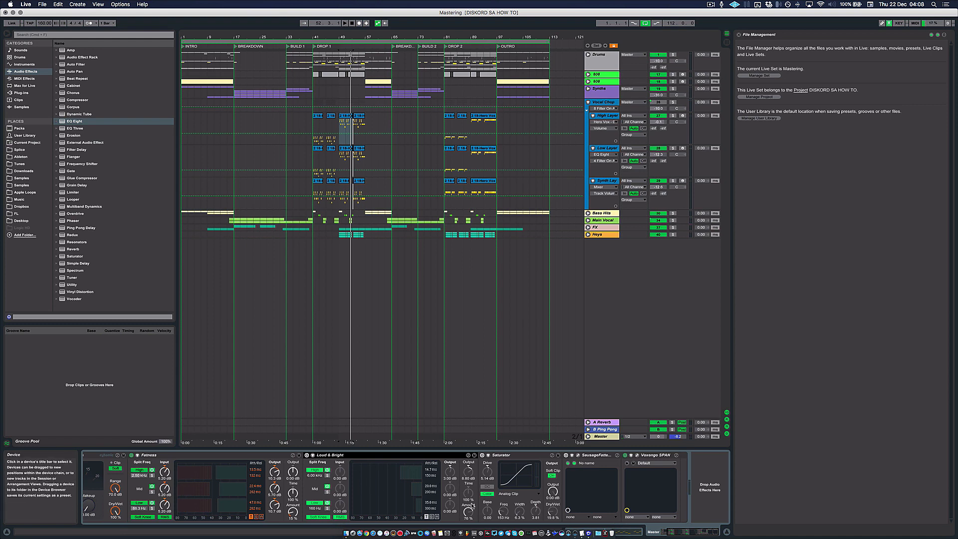
pyautogui.moveTo(468, 511); pyautogui.dragTo(468, 521)
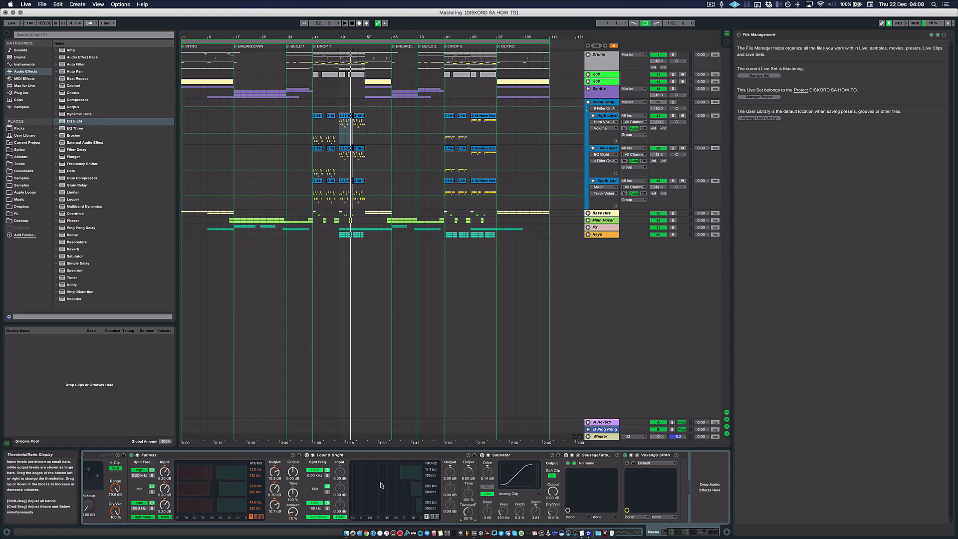
pyautogui.click(332, 454)
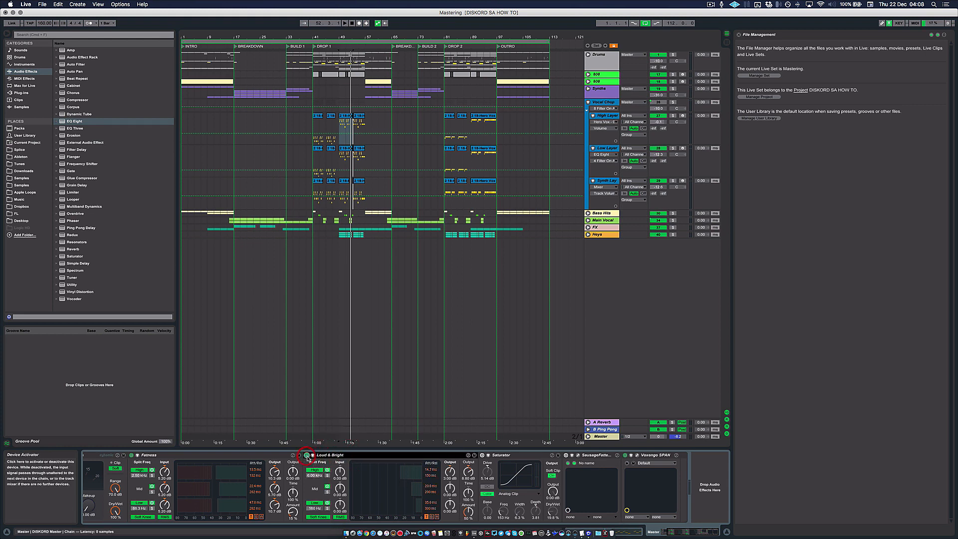
pyautogui.moveTo(468, 511); pyautogui.dragTo(469, 507)
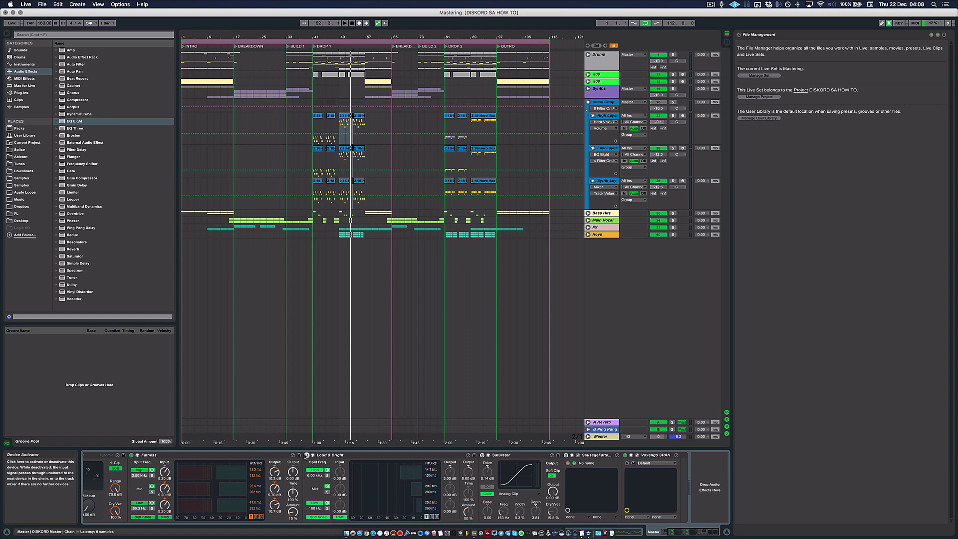
pyautogui.click(306, 455)
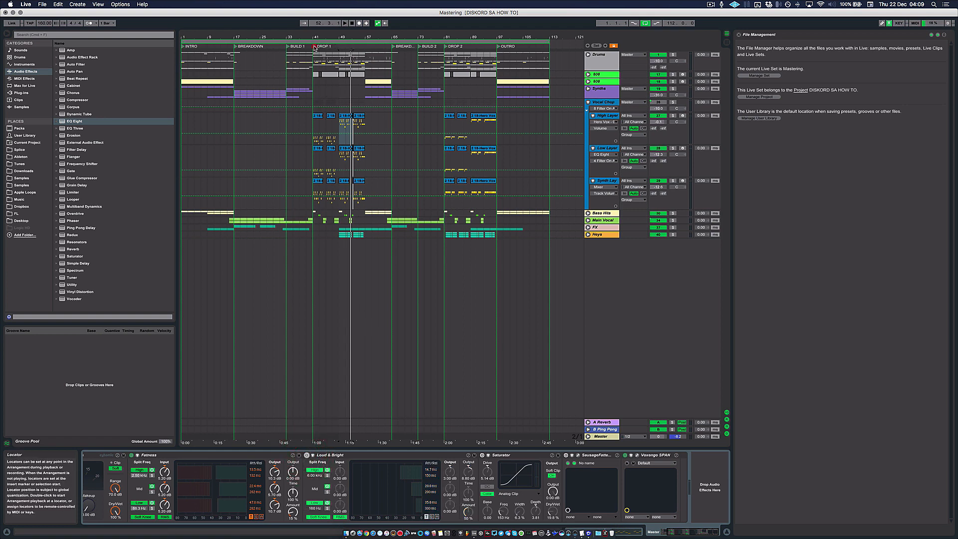
# Step: Switch on the Loud & Bright compressor while DROP 1 plays, and place the insert marker at bar 41
pyautogui.click(315, 45)
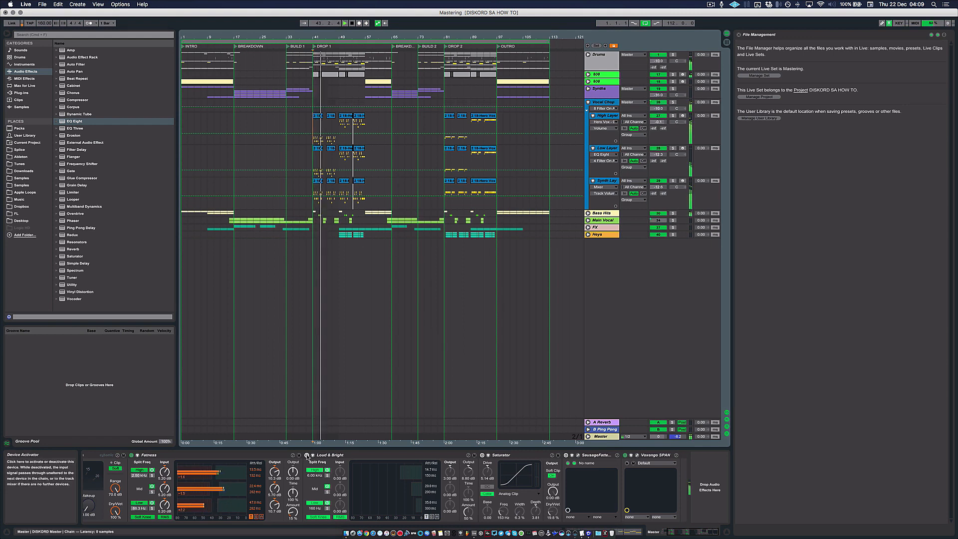
pyautogui.click(306, 455)
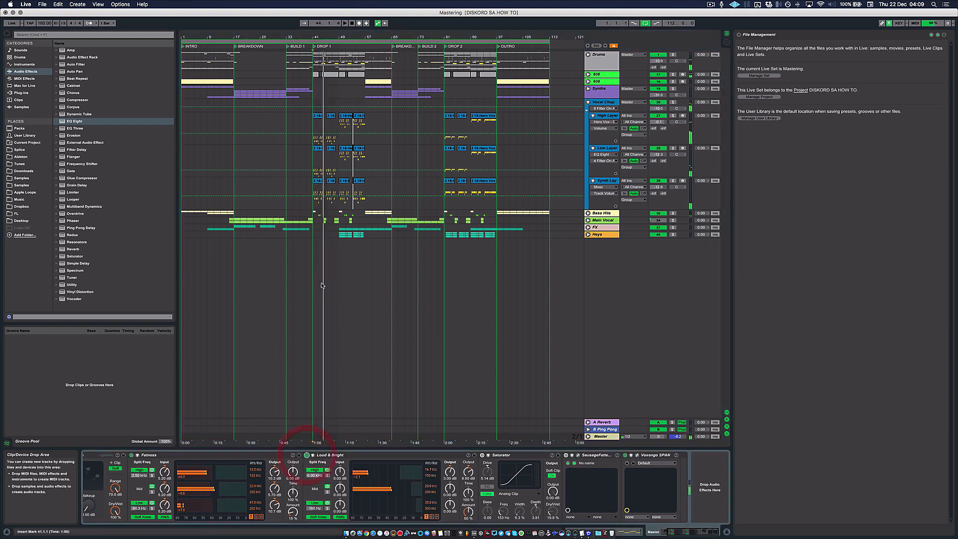
pyautogui.click(313, 251)
pyautogui.press('space')
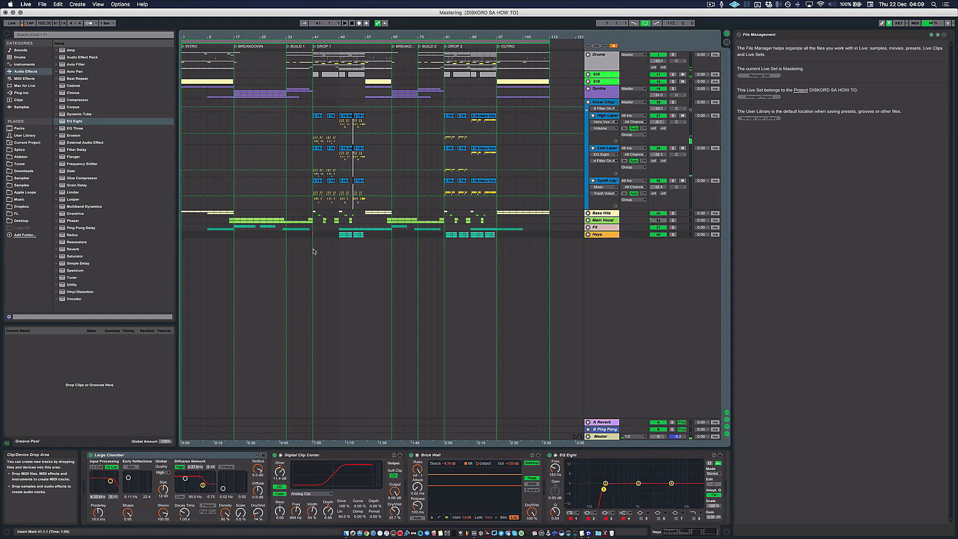
# Step: Play the drop with the master's device chain shown and set Loud & Bright's Amount to 75 %
pyautogui.click(601, 436)
pyautogui.press('space')
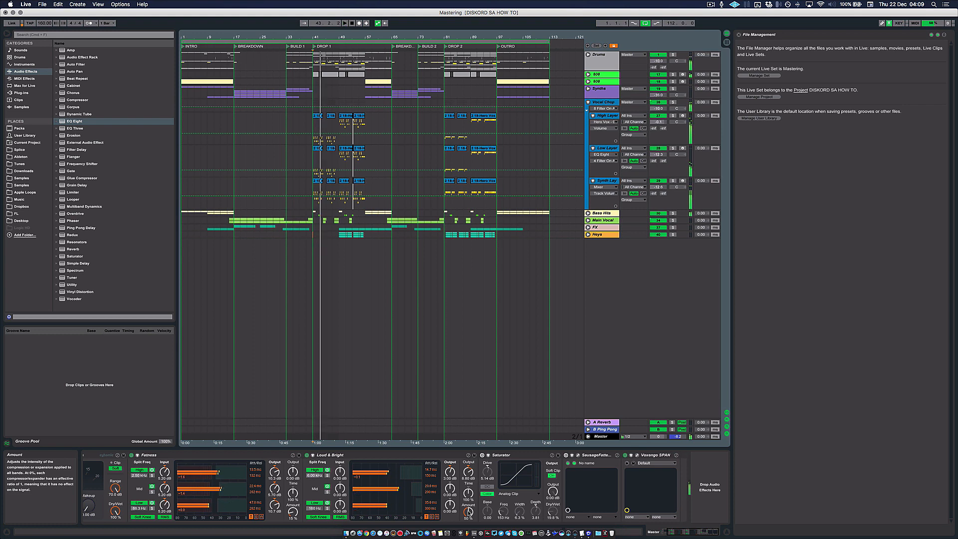
pyautogui.moveTo(469, 513); pyautogui.dragTo(469, 500)
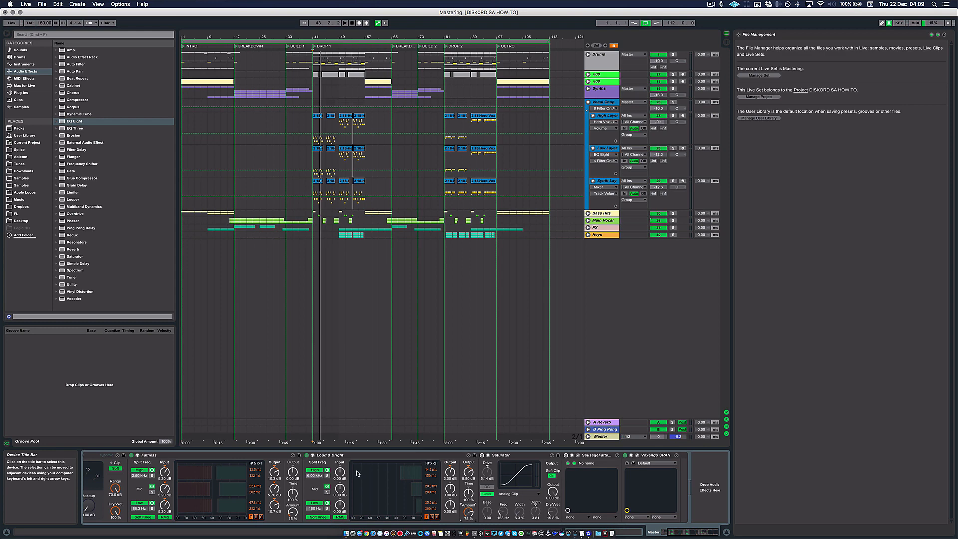
# Step: Replay the drop from bar 41 and switch Loud & Bright off and on to compare the sound
pyautogui.click(313, 251)
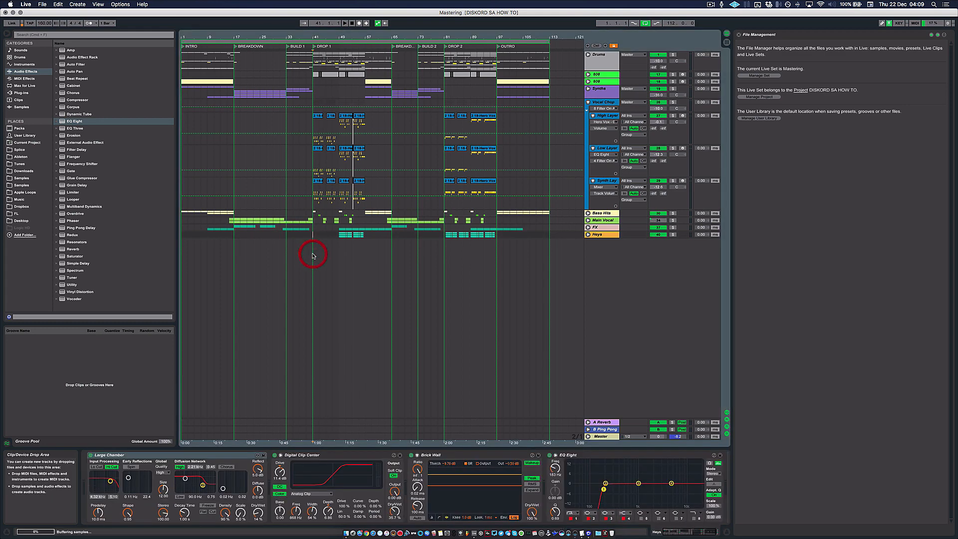
pyautogui.click(600, 436)
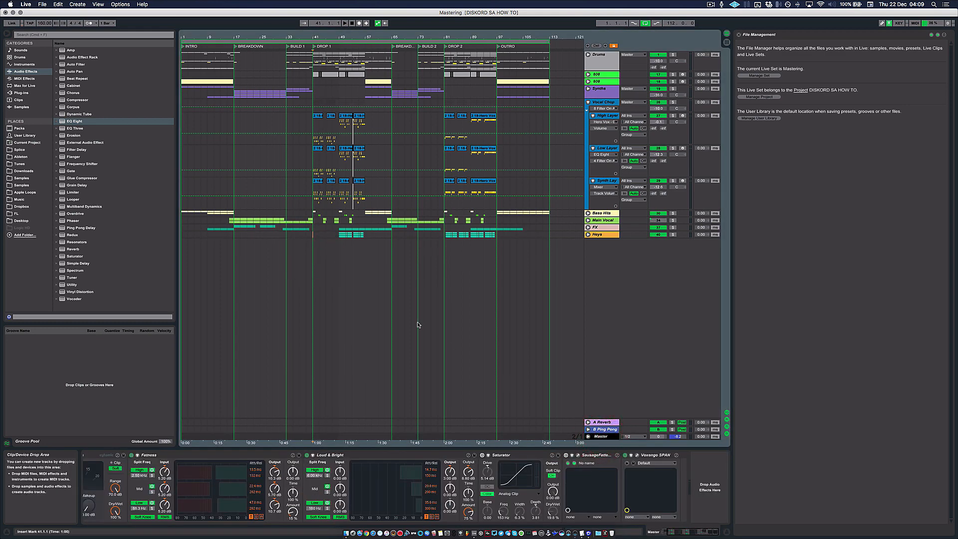
pyautogui.press('space')
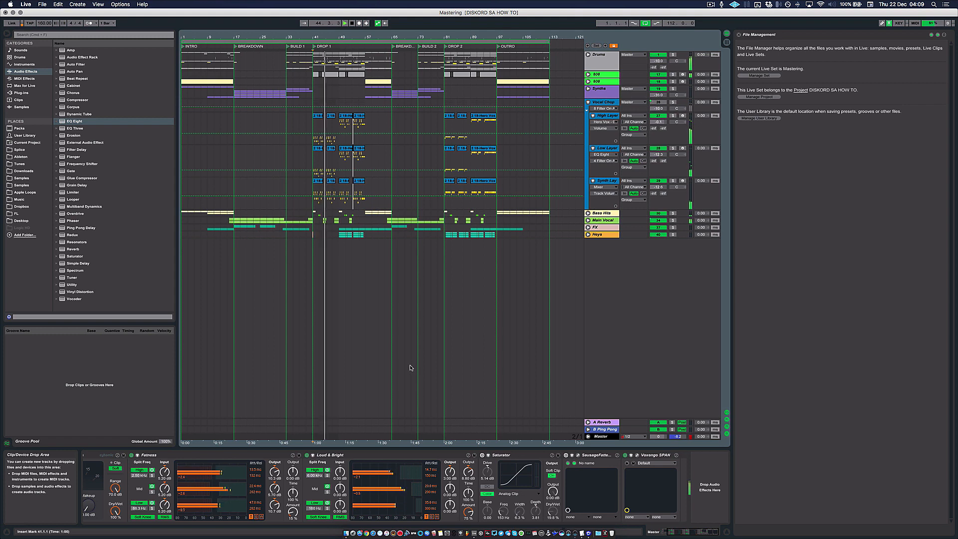
pyautogui.click(307, 455)
pyautogui.click(307, 455)
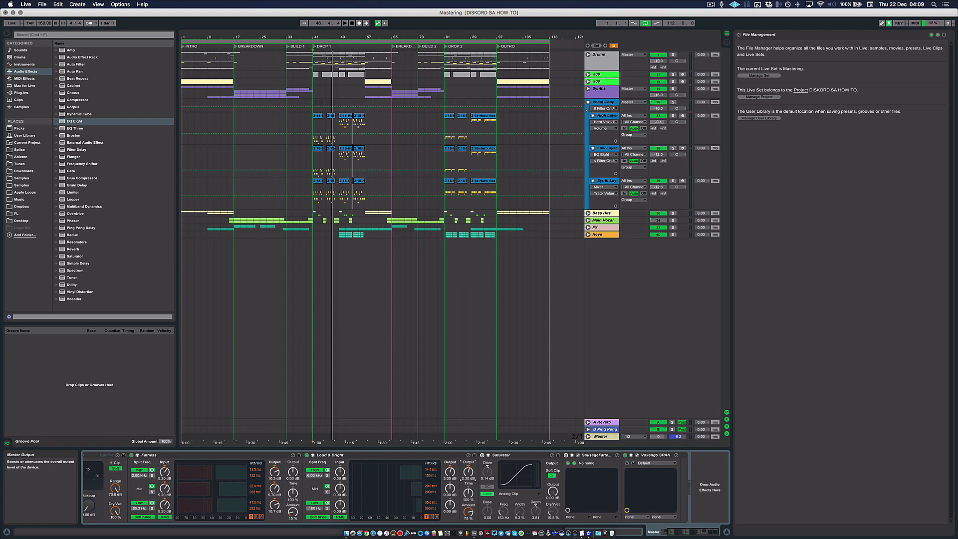
# Step: Audition the drop with Loud & Bright bypassed, reactivate it and set its master Output to 4.20 dB
pyautogui.click(312, 455)
pyautogui.click(307, 455)
pyautogui.click(313, 455)
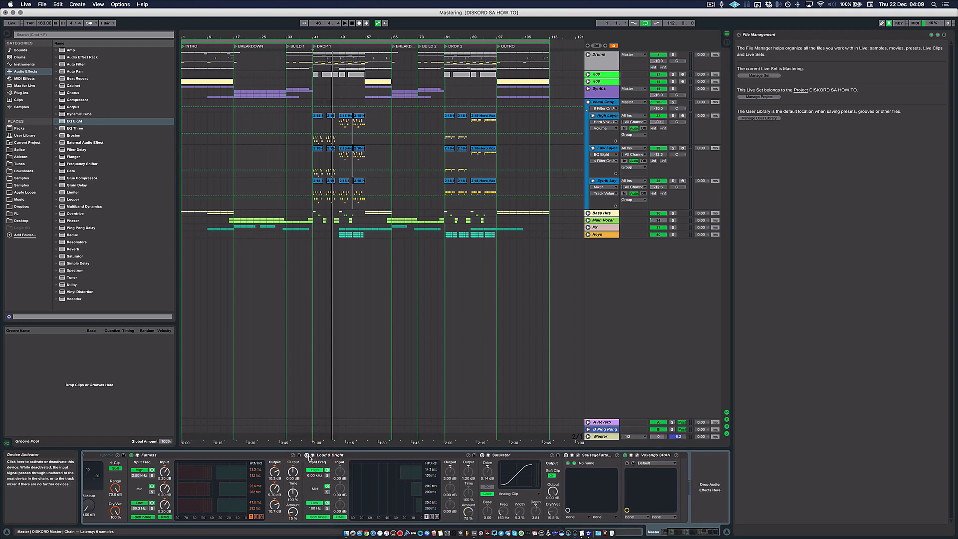
pyautogui.click(306, 455)
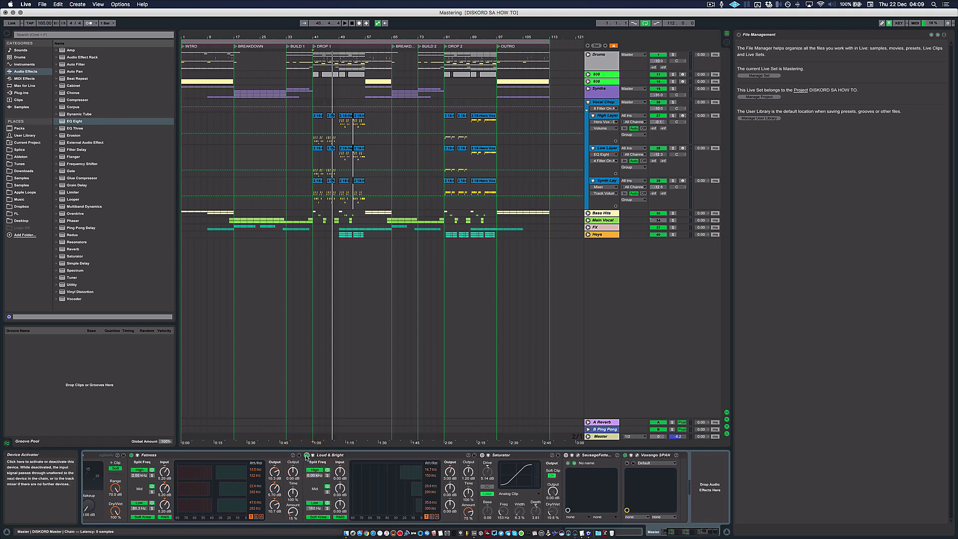
pyautogui.click(306, 455)
pyautogui.press('space')
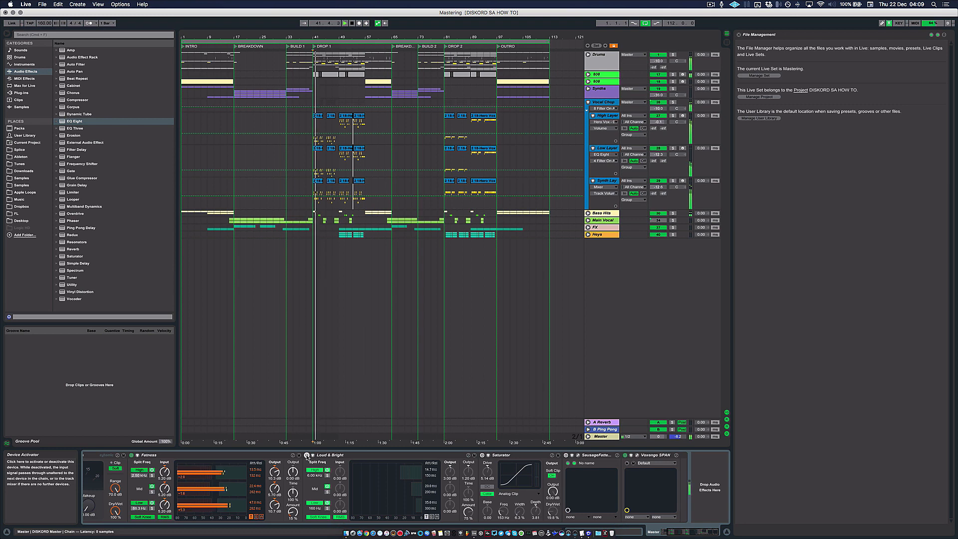
pyautogui.click(307, 455)
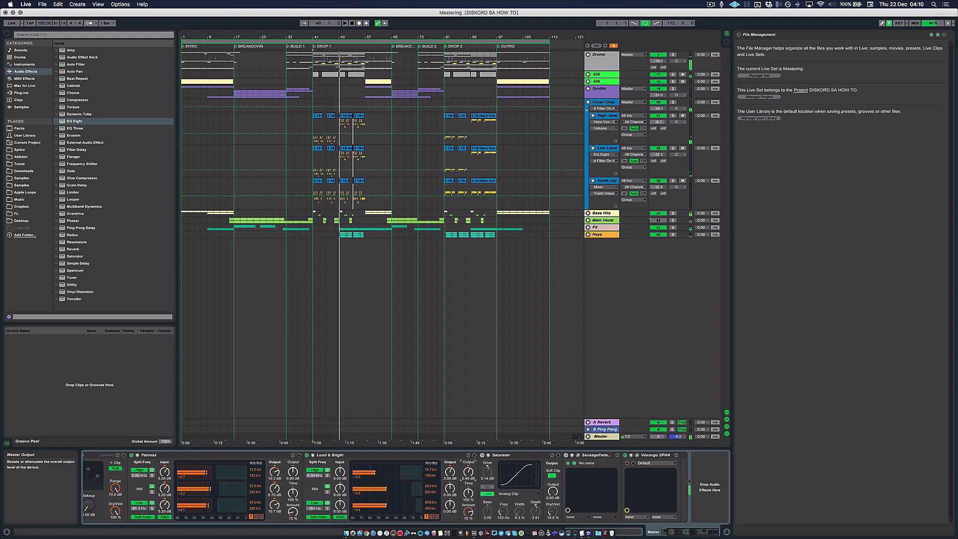
pyautogui.moveTo(469, 474); pyautogui.dragTo(471, 471)
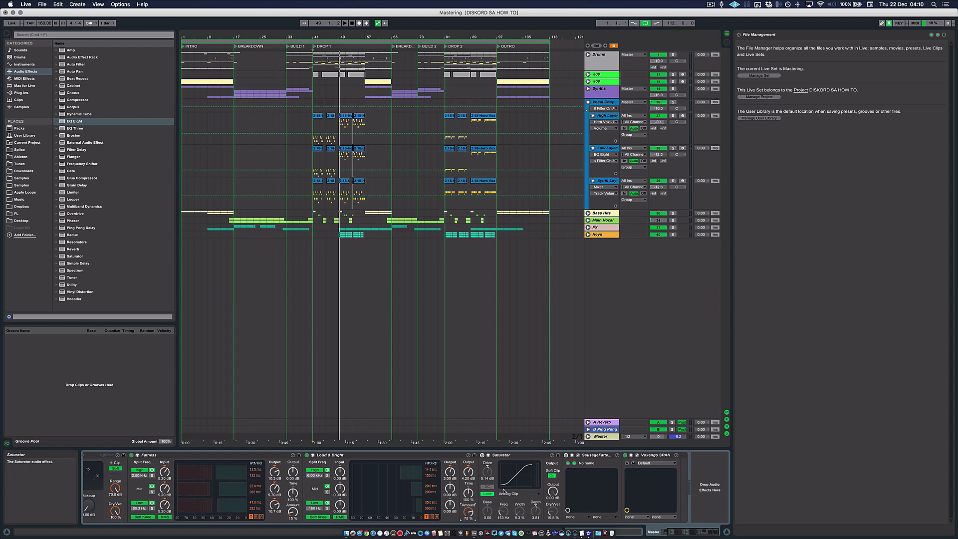
# Step: Set the master Saturator's Dry/Wet to 8.73 % and activate the device
pyautogui.click(512, 455)
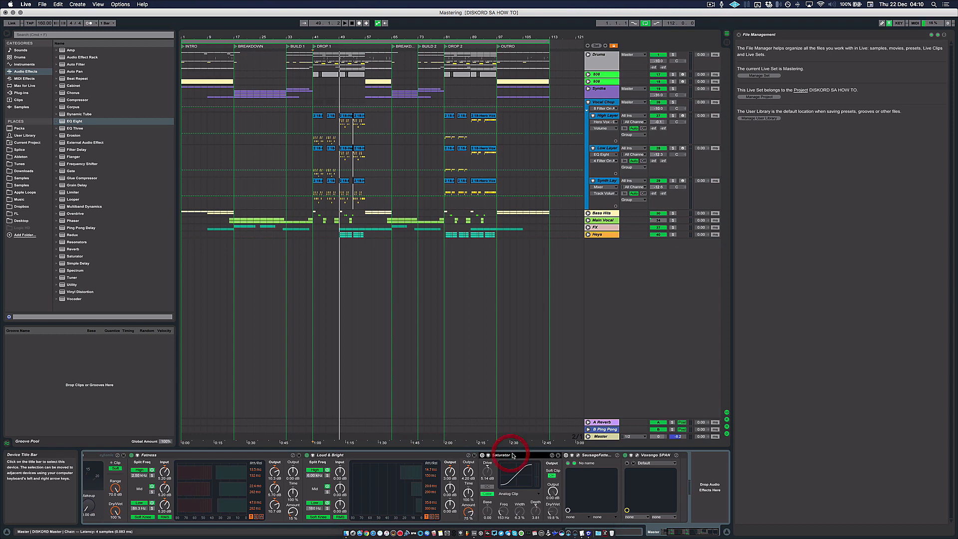
pyautogui.click(386, 454)
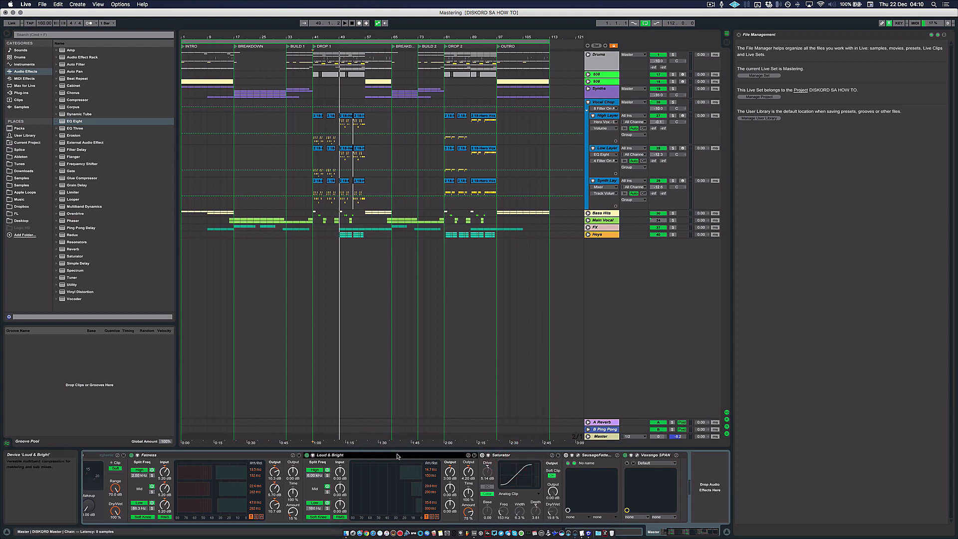
pyautogui.click(513, 455)
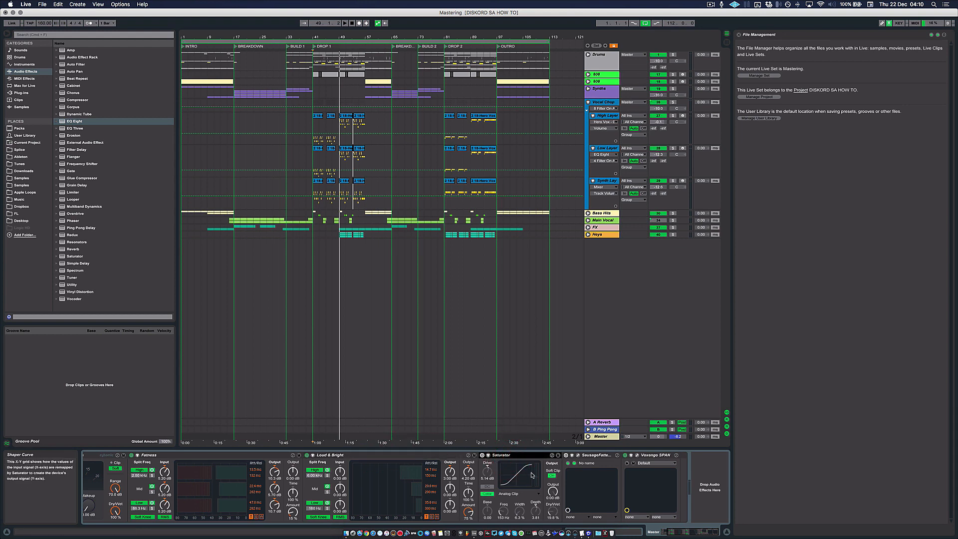
pyautogui.moveTo(552, 510); pyautogui.dragTo(552, 516)
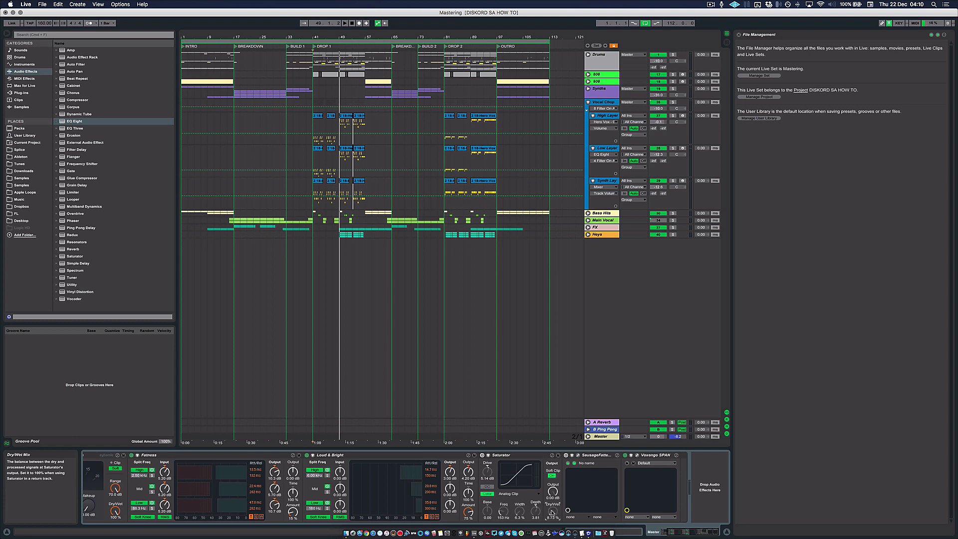
pyautogui.click(481, 455)
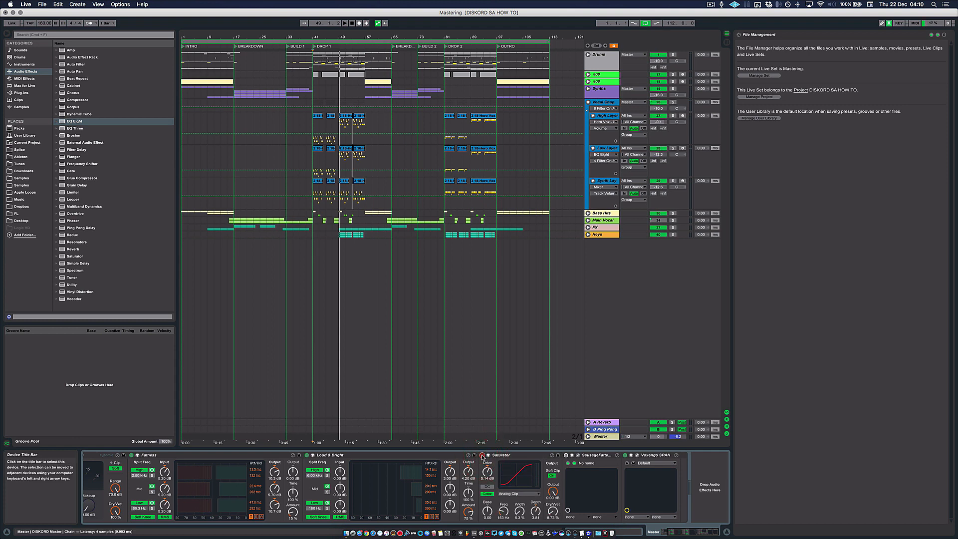
pyautogui.click(482, 455)
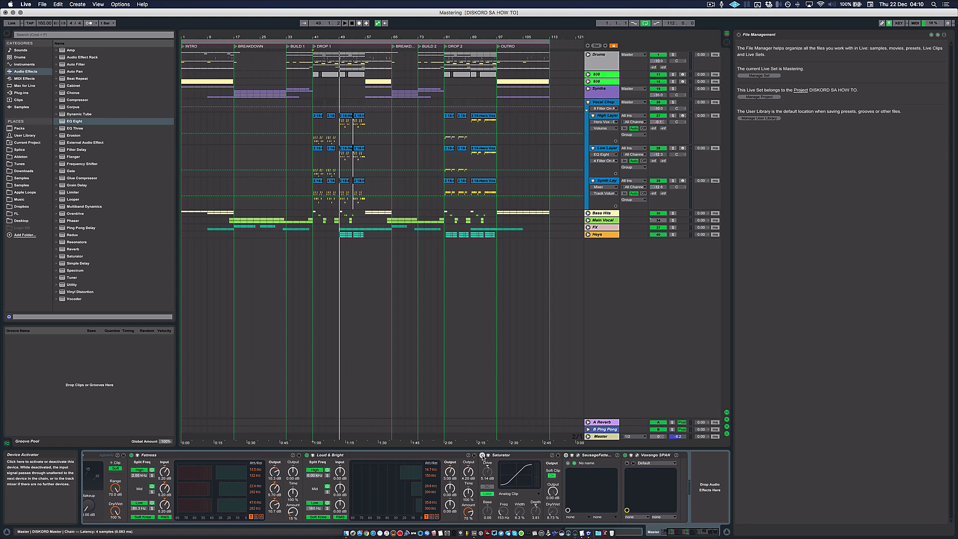
pyautogui.click(481, 456)
pyautogui.click(482, 455)
pyautogui.click(482, 454)
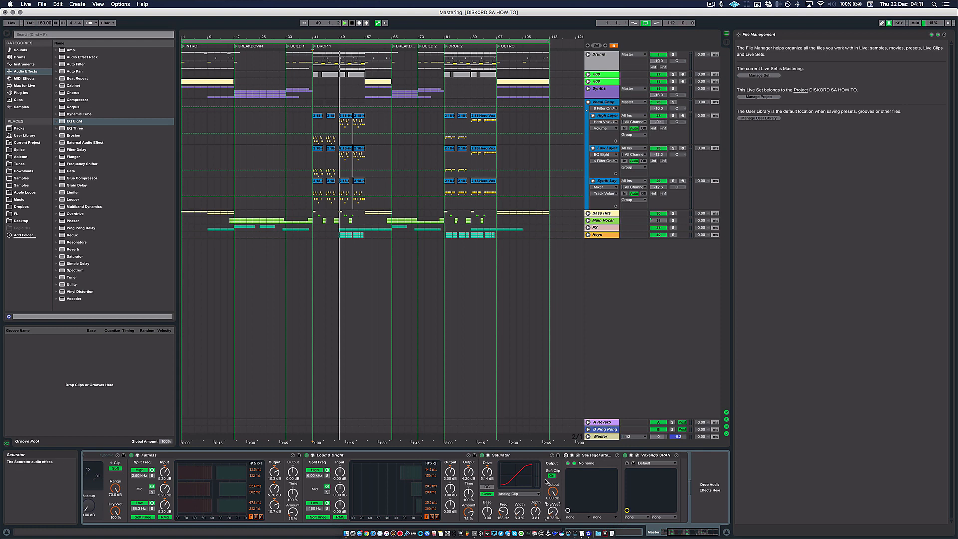
# Step: Play DROP 1 through the Saturator and set its Dry/Wet to 11.9 %
pyautogui.press('space')
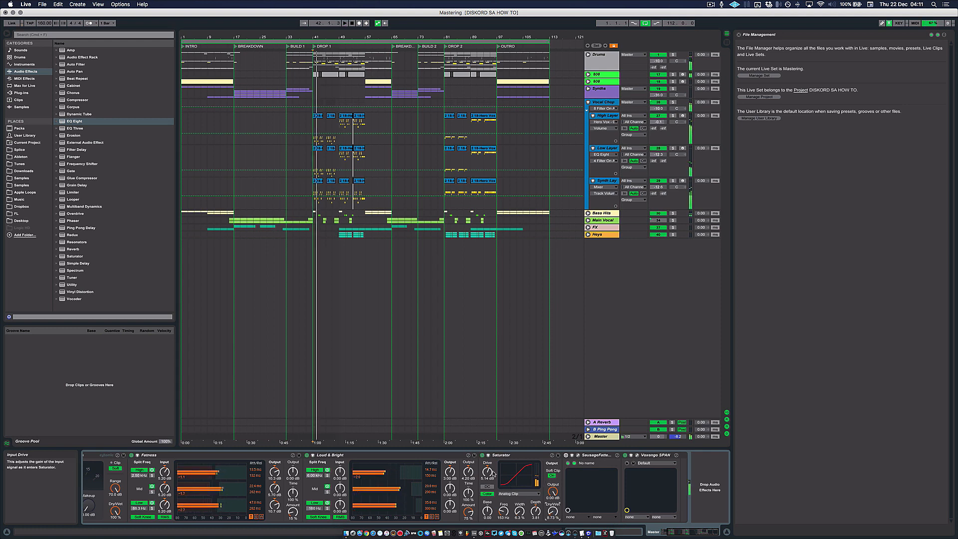
pyautogui.click(493, 455)
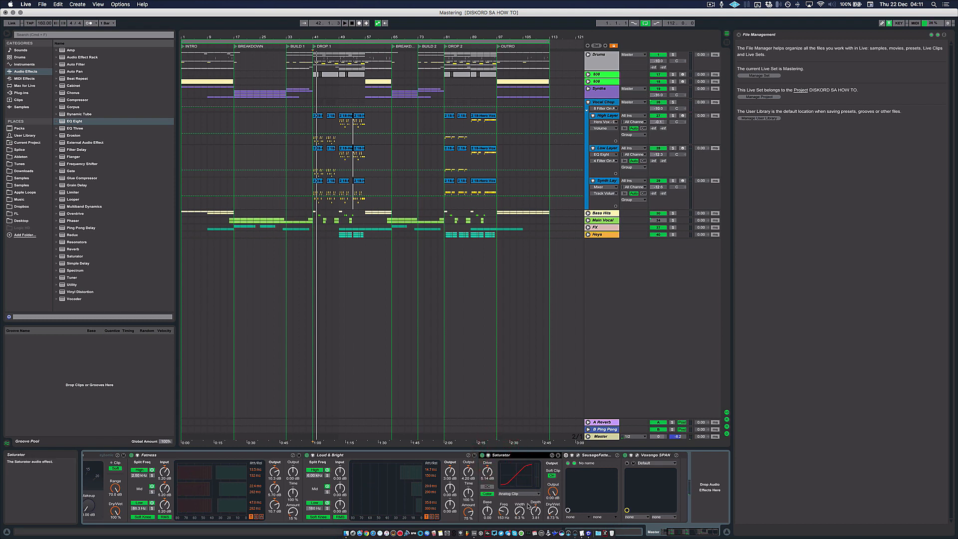
pyautogui.press('space')
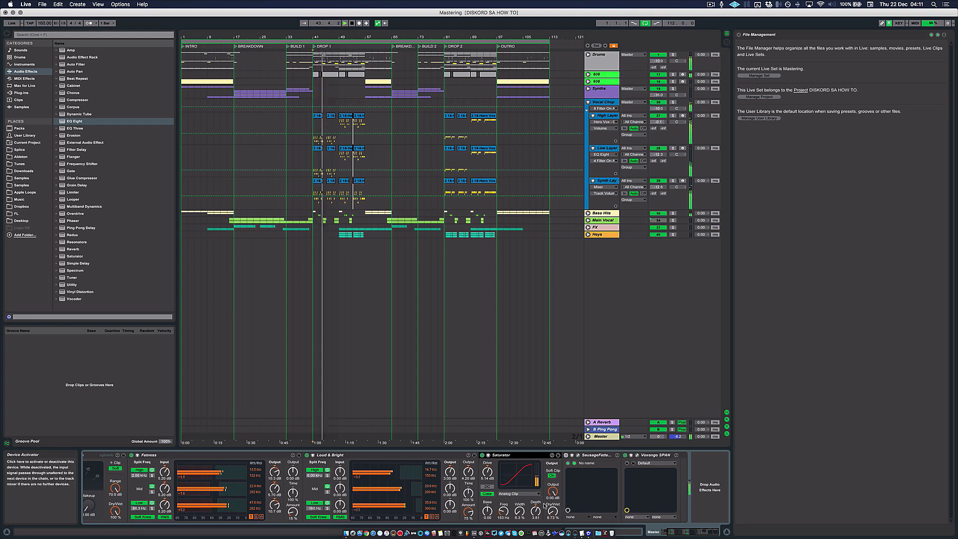
pyautogui.moveTo(552, 511); pyautogui.dragTo(552, 508)
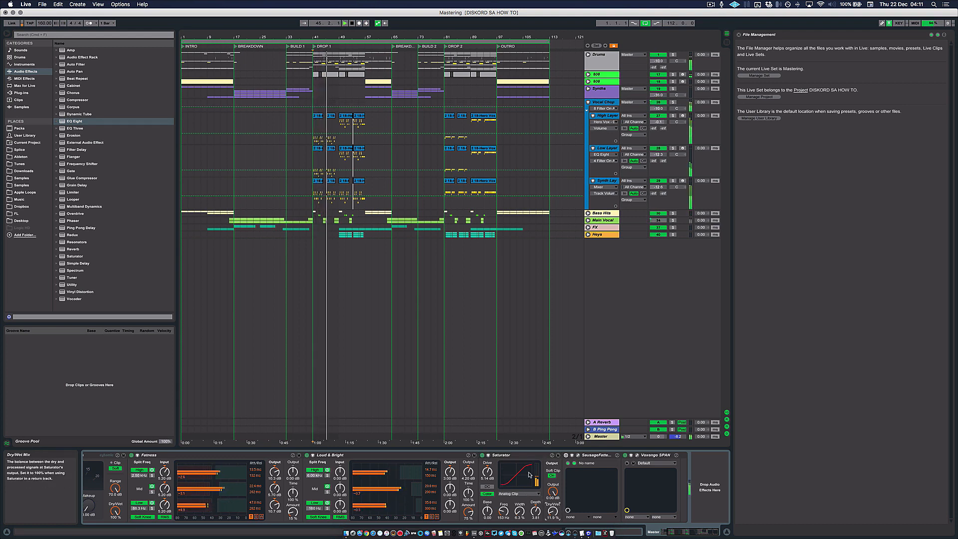
# Step: Open the Sausage Fattener plug-in window, move it over the middle of the arrangement and activate the device
pyautogui.click(577, 455)
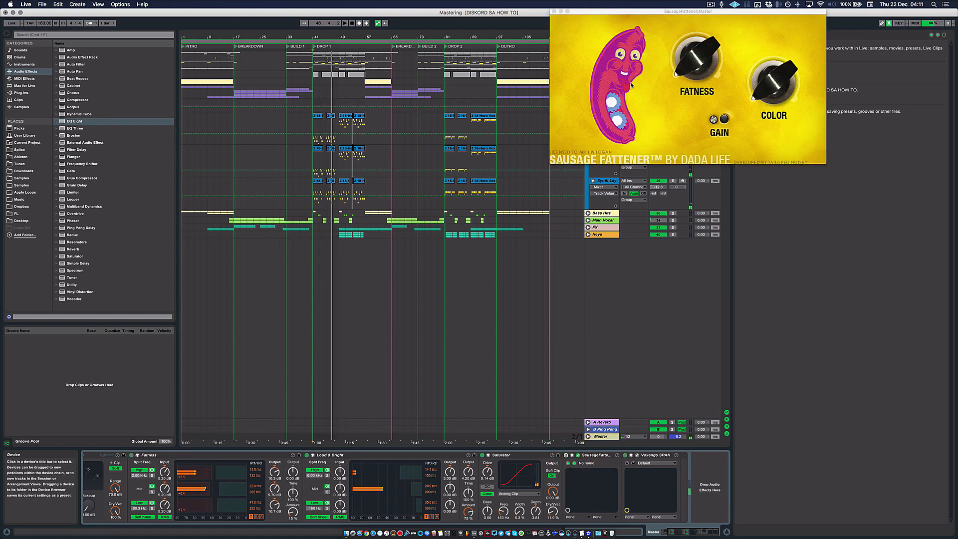
pyautogui.moveTo(658, 11); pyautogui.dragTo(389, 188)
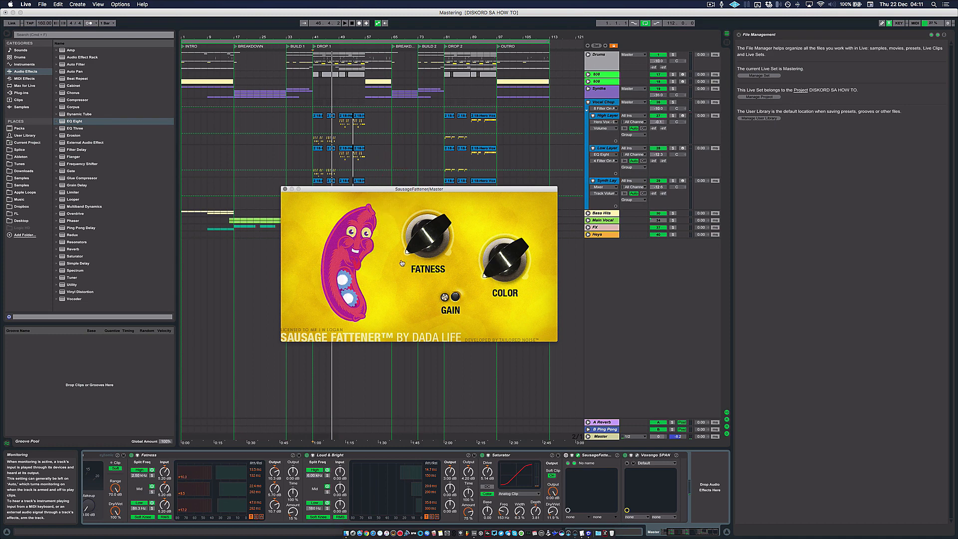
pyautogui.click(407, 285)
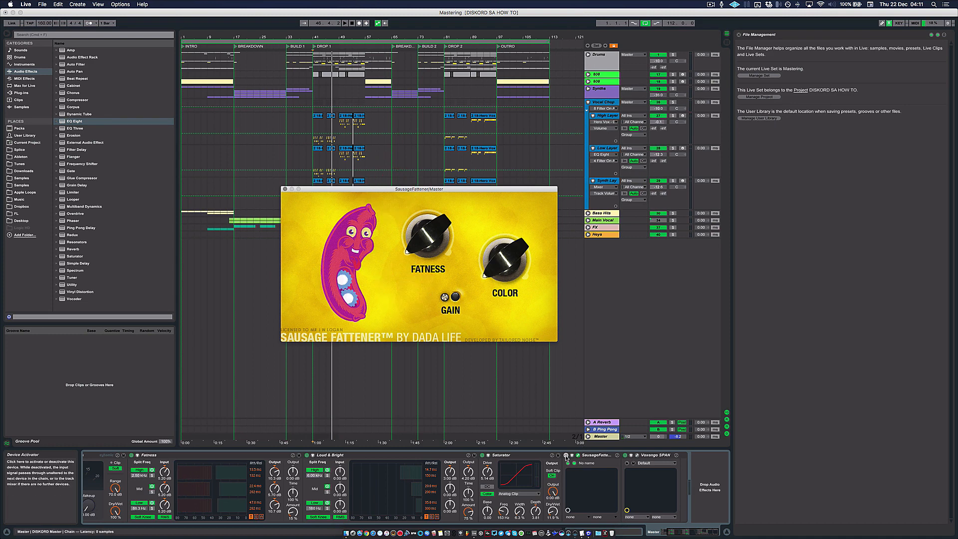
pyautogui.click(565, 455)
pyautogui.click(416, 308)
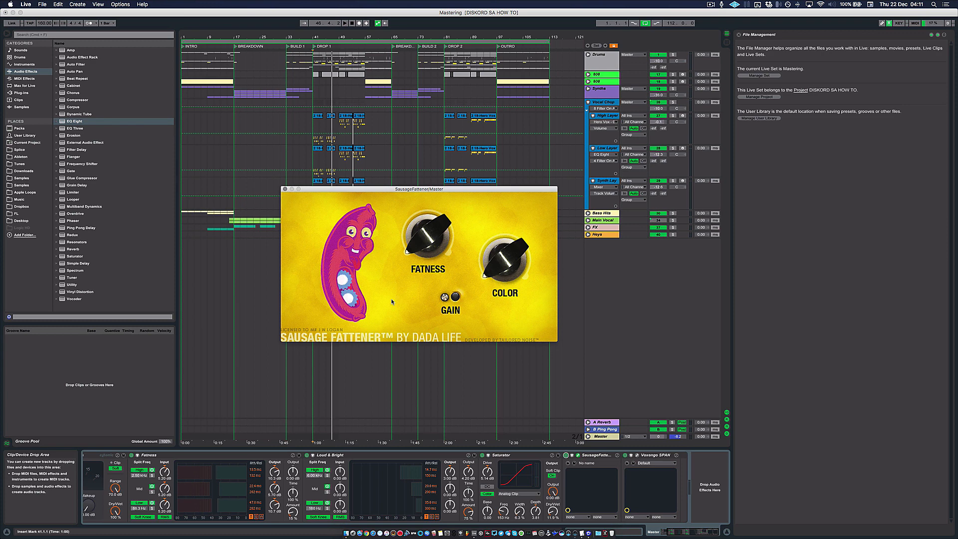
pyautogui.click(398, 294)
# Step: Examine the Gain, Fatness and Color controls of Sausage Fattener
pyautogui.click(444, 297)
pyautogui.click(443, 297)
pyautogui.moveTo(427, 243); pyautogui.dragTo(423, 287)
pyautogui.moveTo(513, 252); pyautogui.dragTo(519, 323)
pyautogui.click(469, 312)
pyautogui.click(446, 297)
pyautogui.click(444, 297)
pyautogui.click(444, 298)
# Step: Play the drop from bar 41 and adjust Sausage Fattener's Gain while listening
pyautogui.press('space')
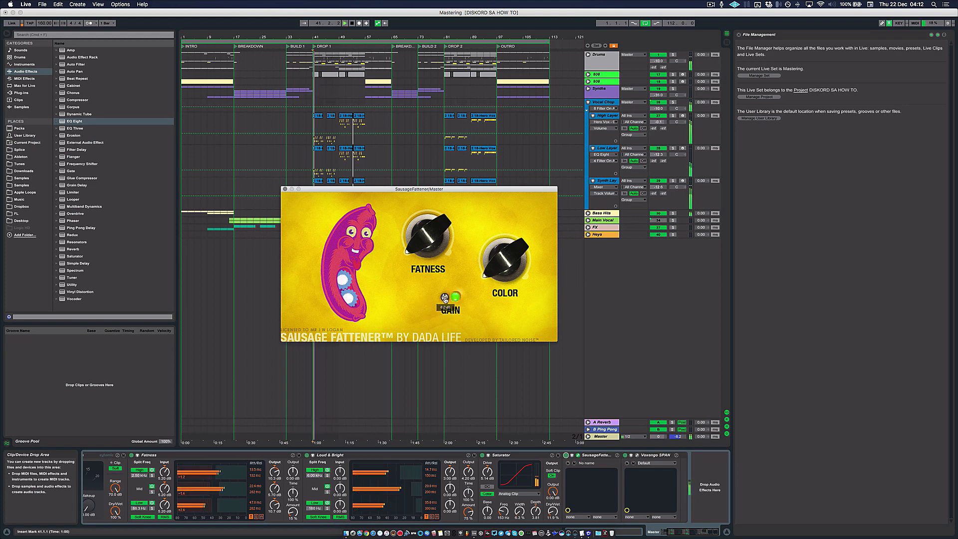
pyautogui.moveTo(444, 296); pyautogui.dragTo(445, 283)
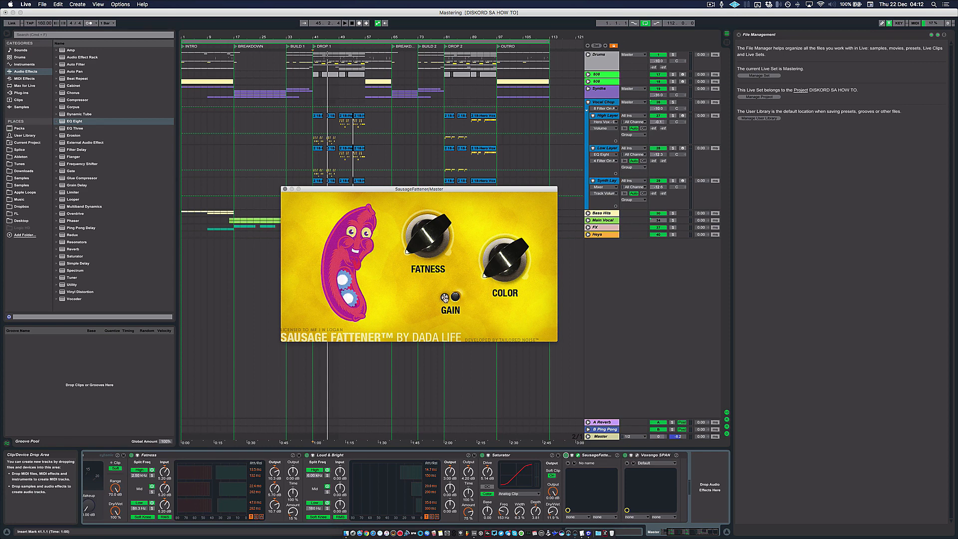
pyautogui.press('space')
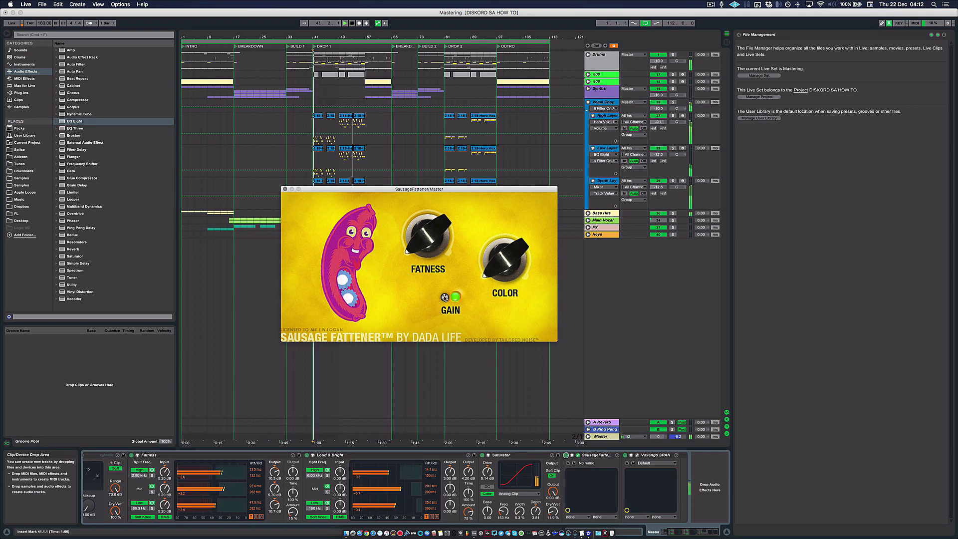
pyautogui.moveTo(444, 297); pyautogui.dragTo(445, 296)
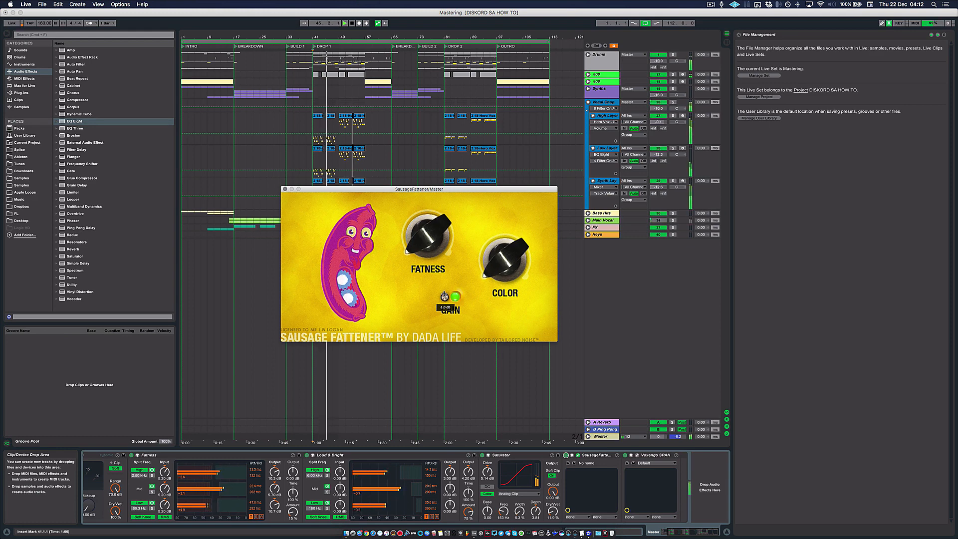
pyautogui.click(445, 296)
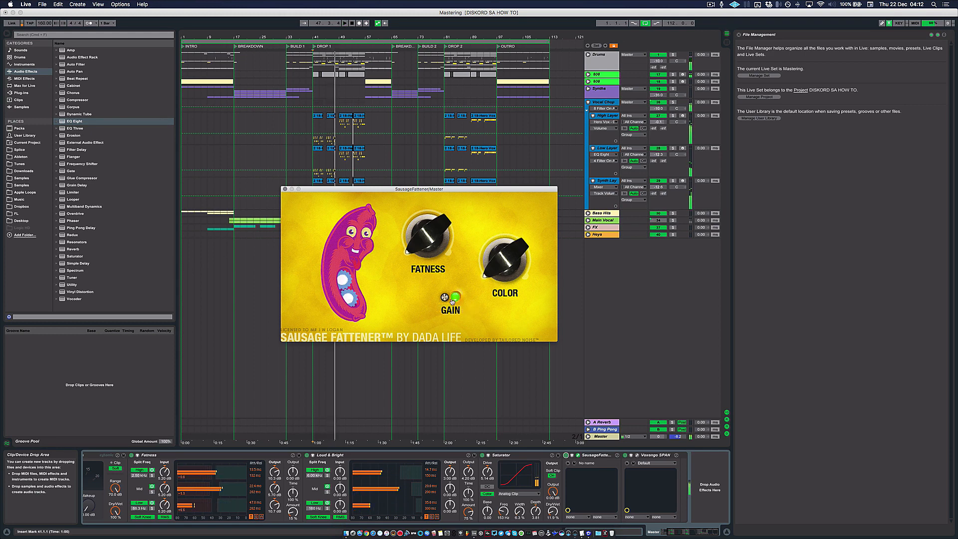
# Step: Open the Voxengo SPAN window on the Master track and arrange it beside the Sausage Fattener window so both are fully visible
pyautogui.click(637, 455)
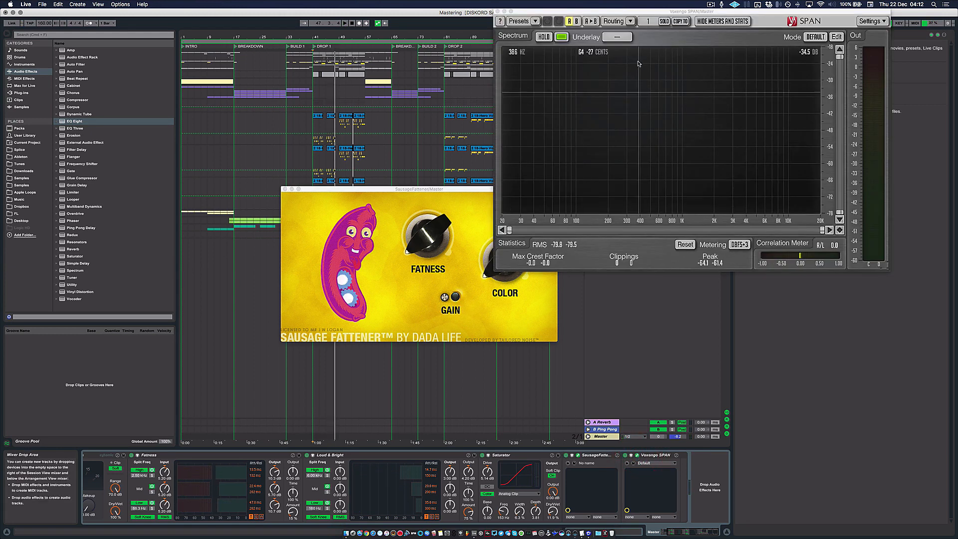
pyautogui.moveTo(615, 13); pyautogui.dragTo(628, 193)
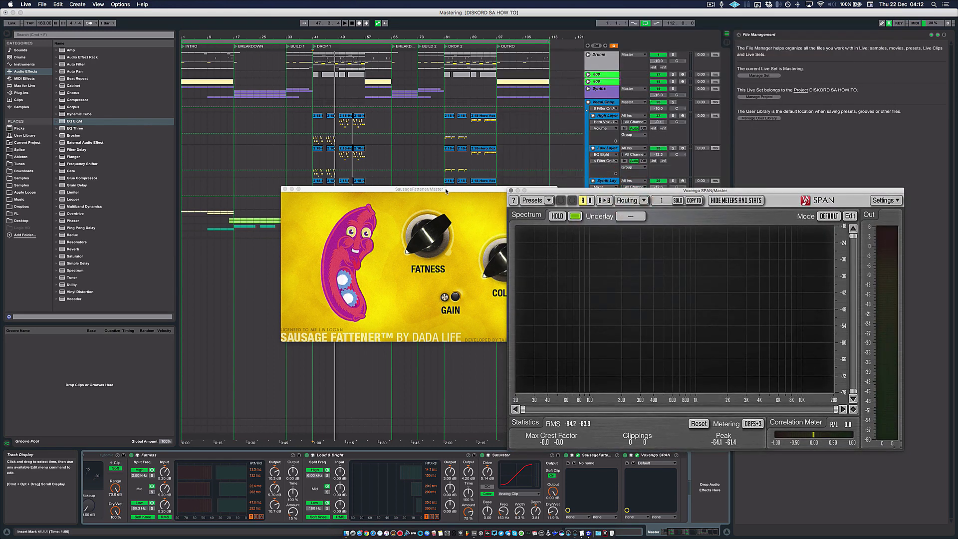
pyautogui.moveTo(444, 188); pyautogui.dragTo(304, 183)
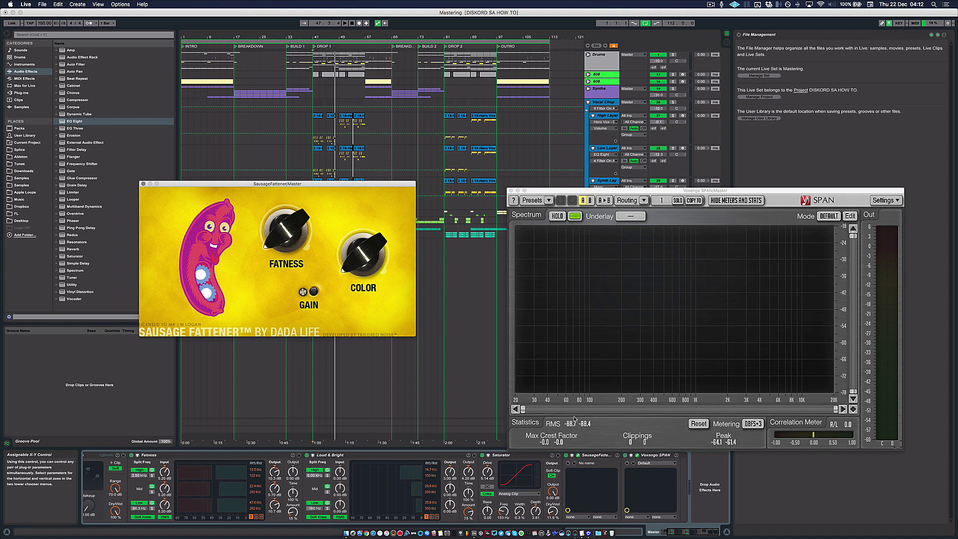
# Step: Play DROP 1 from bar 41 with the Master chain displayed and reset SPAN's statistics to check the RMS and peak levels
pyautogui.click(314, 375)
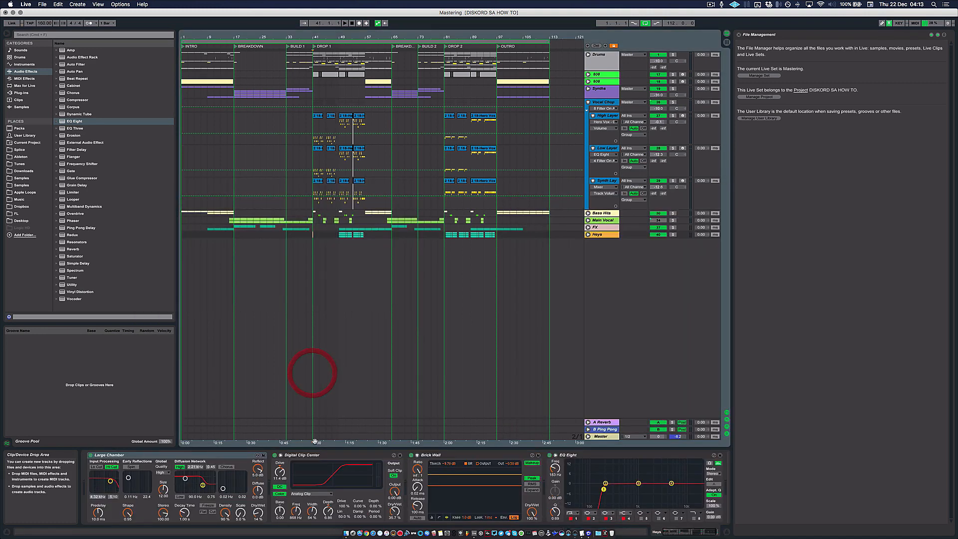
pyautogui.click(603, 436)
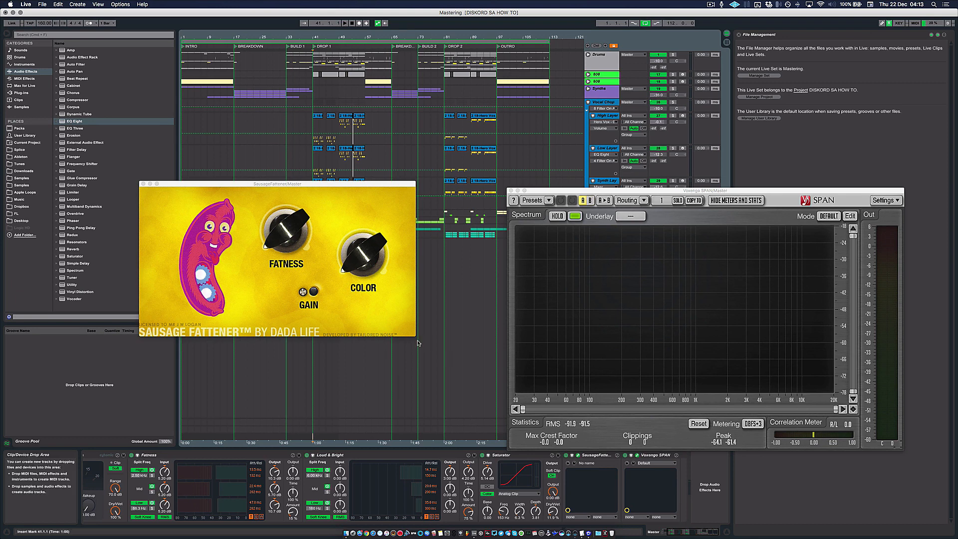
pyautogui.click(313, 432)
pyautogui.click(313, 435)
pyautogui.hscroll(-5, 391, 481)
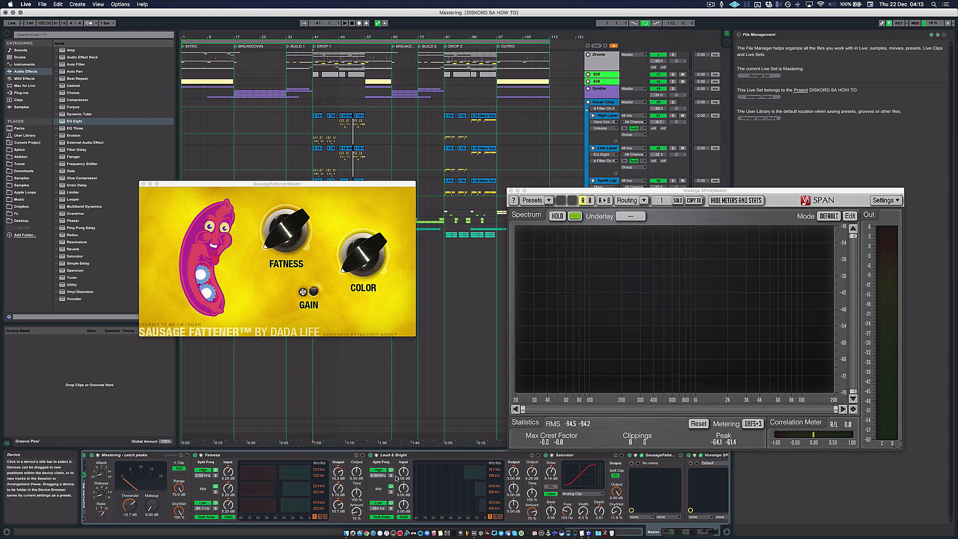
pyautogui.hscroll(3, 396, 478)
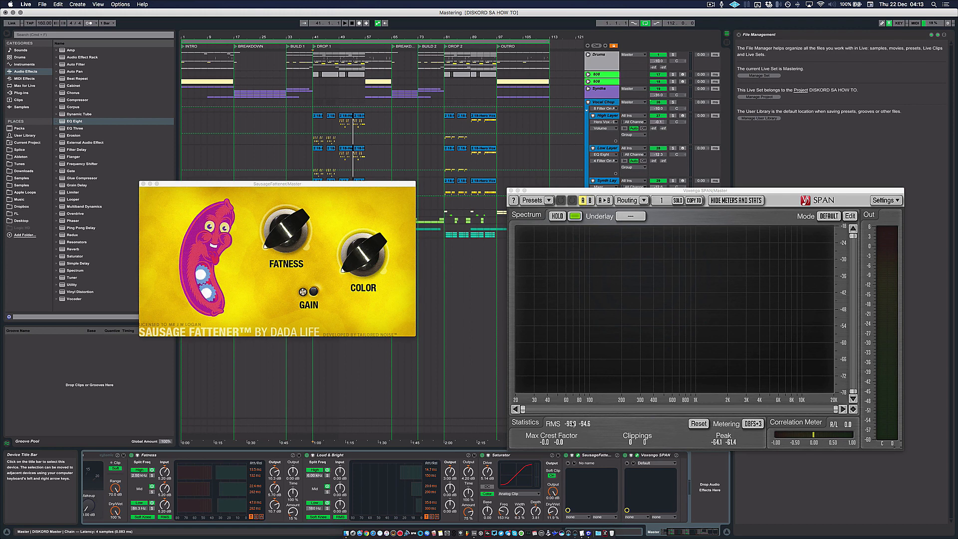
pyautogui.press('space')
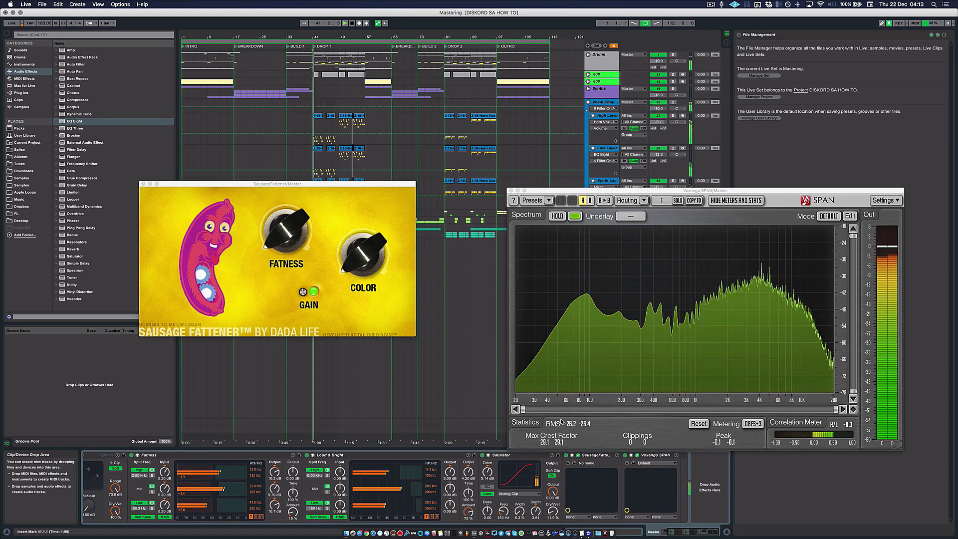
pyautogui.click(698, 424)
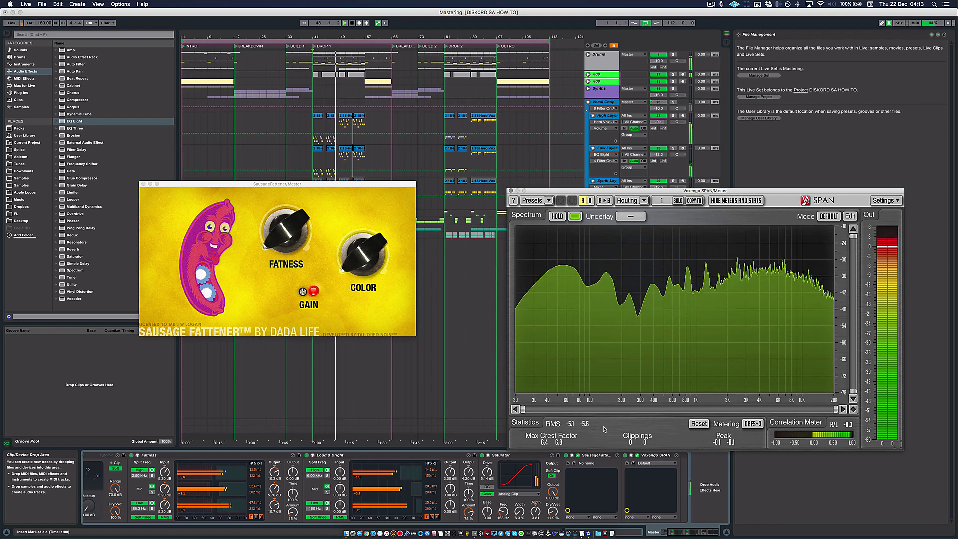
# Step: Close the Sausage Fattener and SPAN windows and move the playback position to the start of the arrangement
pyautogui.click(143, 184)
pyautogui.click(510, 190)
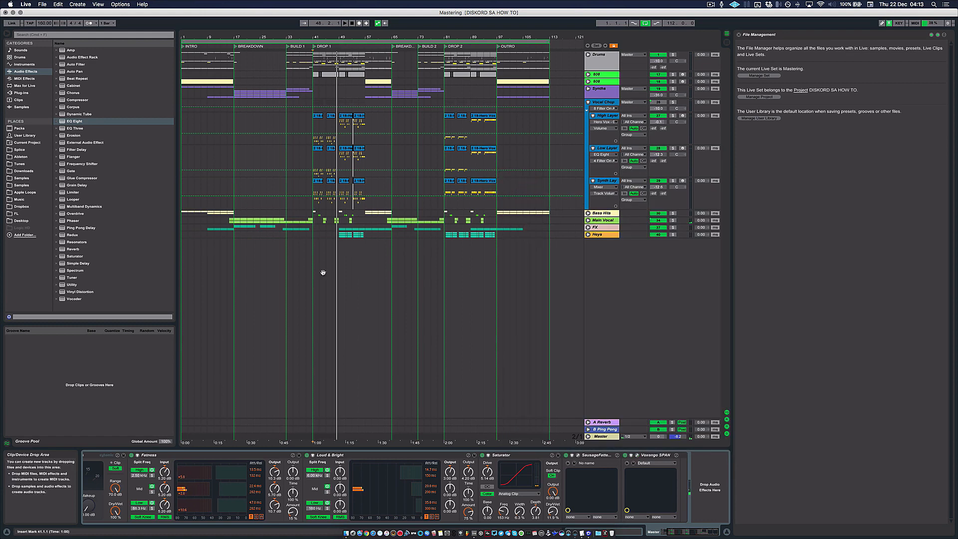
pyautogui.press('space')
pyautogui.click(185, 239)
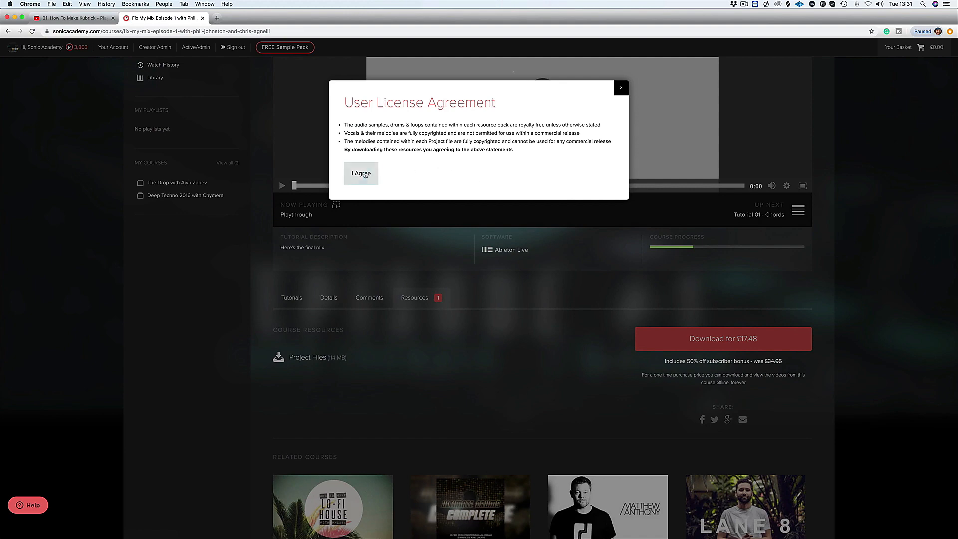
# Step: Switch to Chrome, accept the User License Agreement for the course's Project Files and browse the Sonic Academy sound packs
pyautogui.click(361, 173)
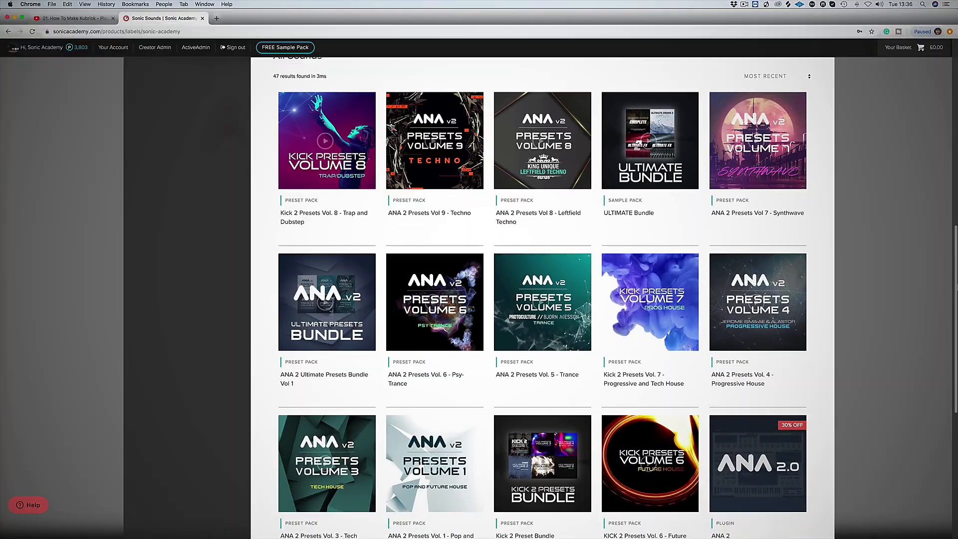
pyautogui.scroll(-3, 957, 287)
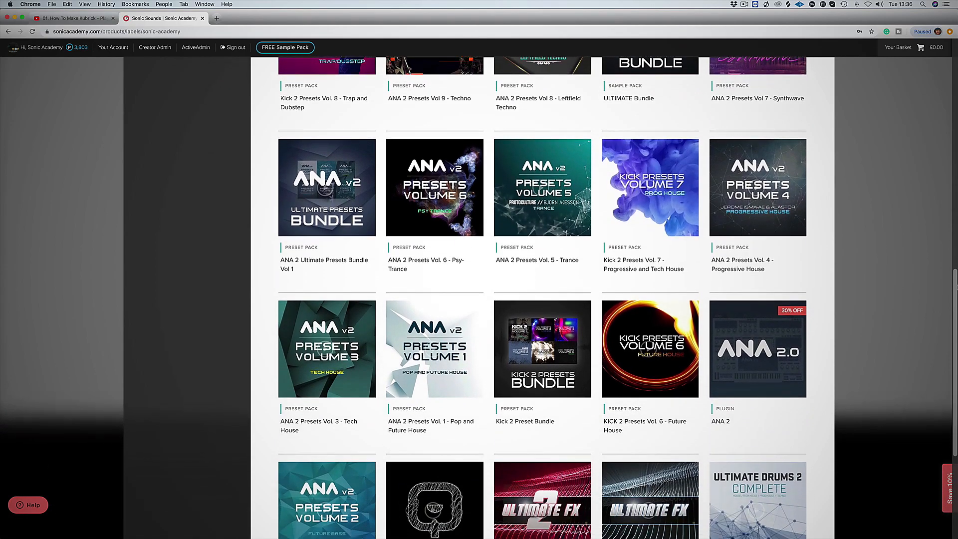